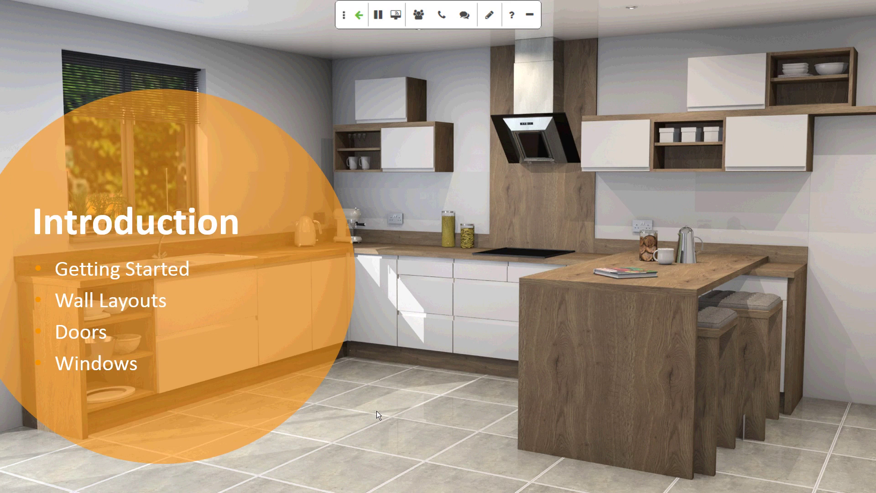
Leave the PowerPoint slideshow and return to 2020 Fusion's Wall Layout Wizard
{"action": "key", "text": "alt+Tab"}
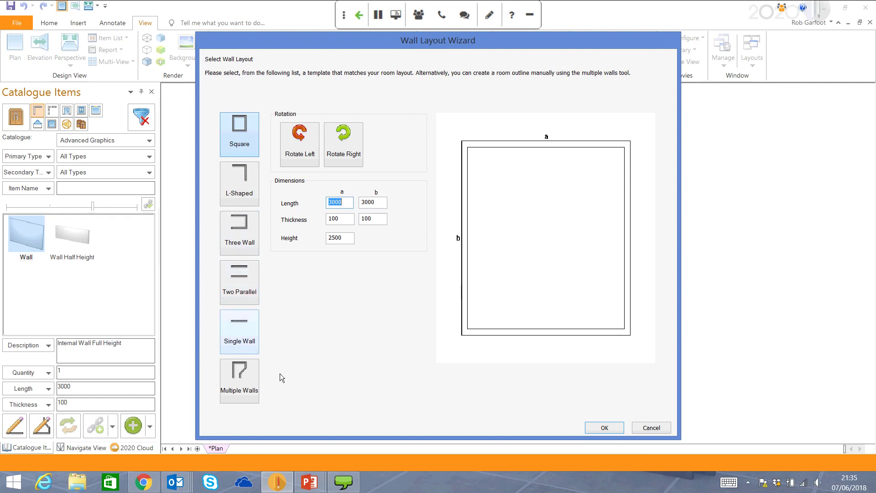
Switch to Multiple Walls and draw a 4000 wall, then a 3500 wall 200 thick
{"action": "left_click", "coordinate": [239, 381]}
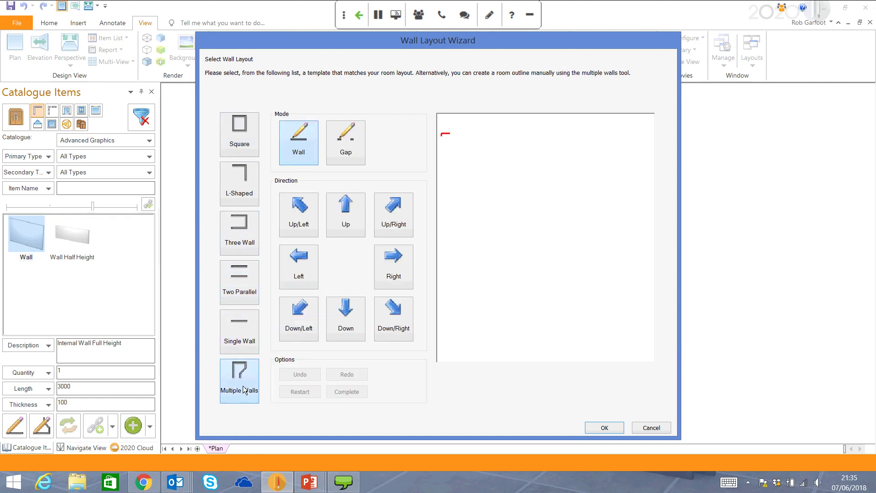
{"action": "left_click", "coordinate": [393, 269]}
{"action": "type", "text": "4000"}
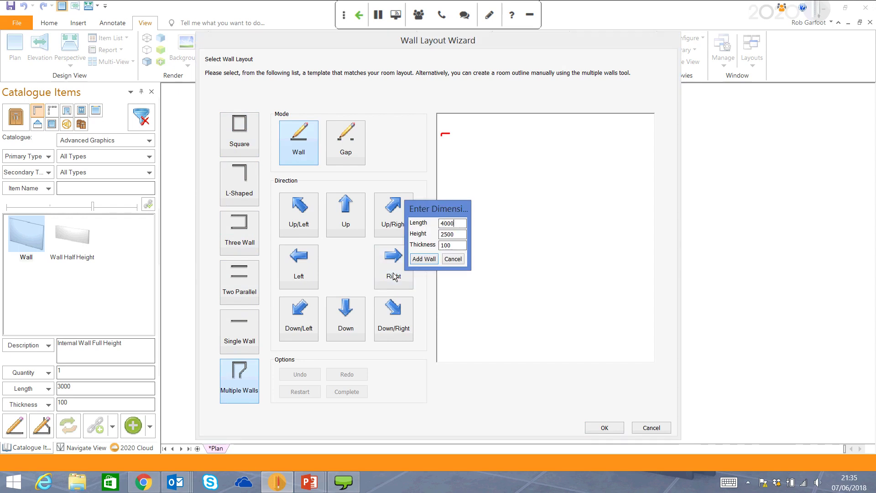
{"action": "key", "text": "Tab"}
{"action": "key", "text": "Tab"}
{"action": "key", "text": "Return"}
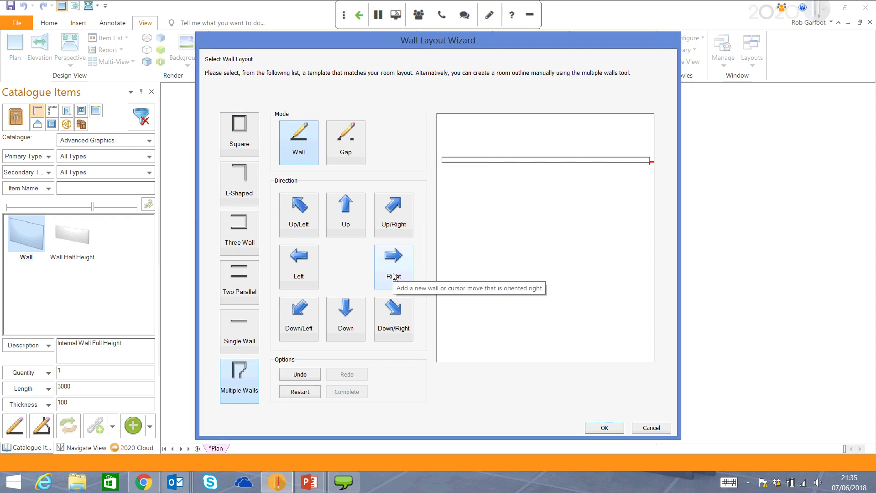
{"action": "left_click", "coordinate": [394, 276]}
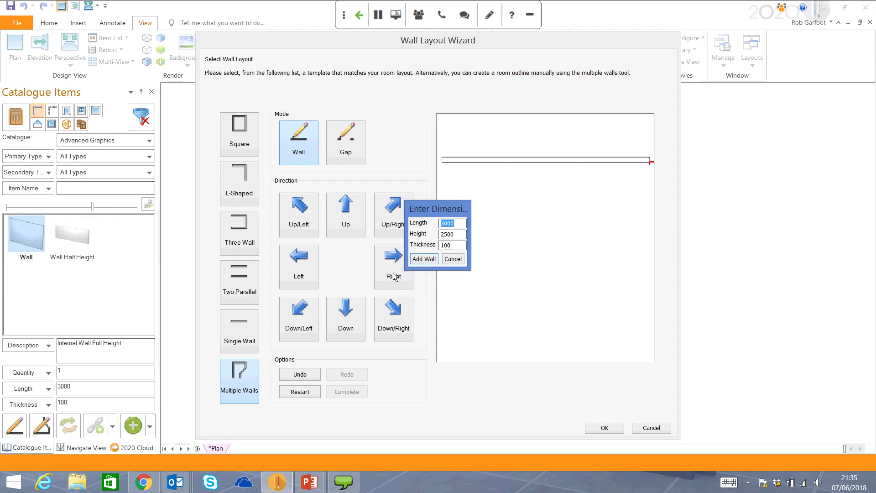
{"action": "type", "text": "3500"}
{"action": "key", "text": "Tab"}
{"action": "key", "text": "Tab"}
{"action": "type", "text": "200"}
{"action": "key", "text": "Return"}
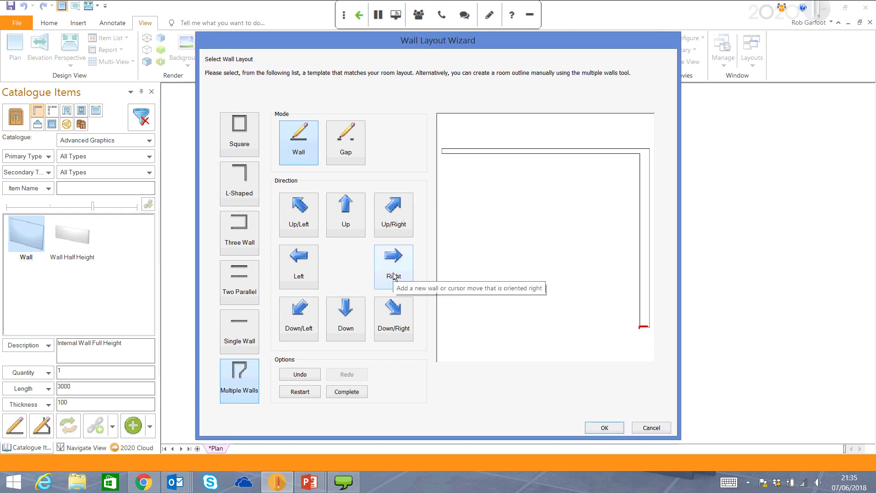
Add a 2000 wall 100 thick, followed by a 500 wall
{"action": "type", "text": "200"}
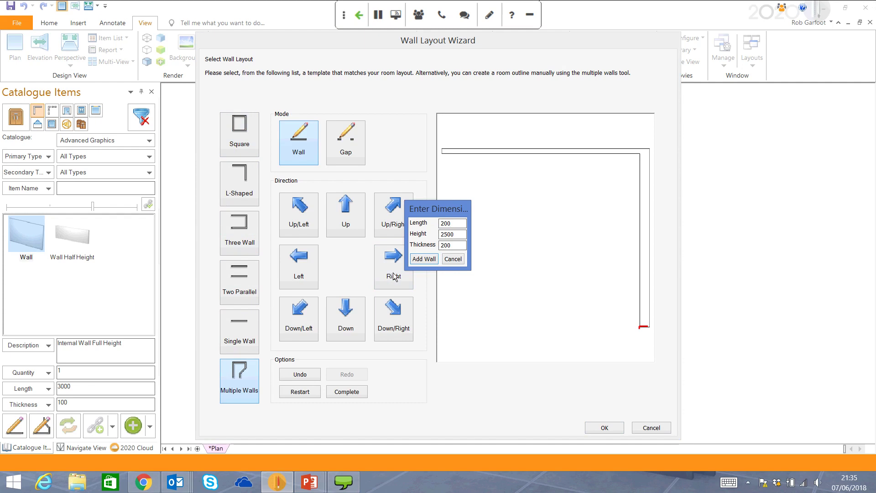
{"action": "type", "text": "0"}
{"action": "key", "text": "Tab"}
{"action": "key", "text": "Tab"}
{"action": "type", "text": "100"}
{"action": "key", "text": "Return"}
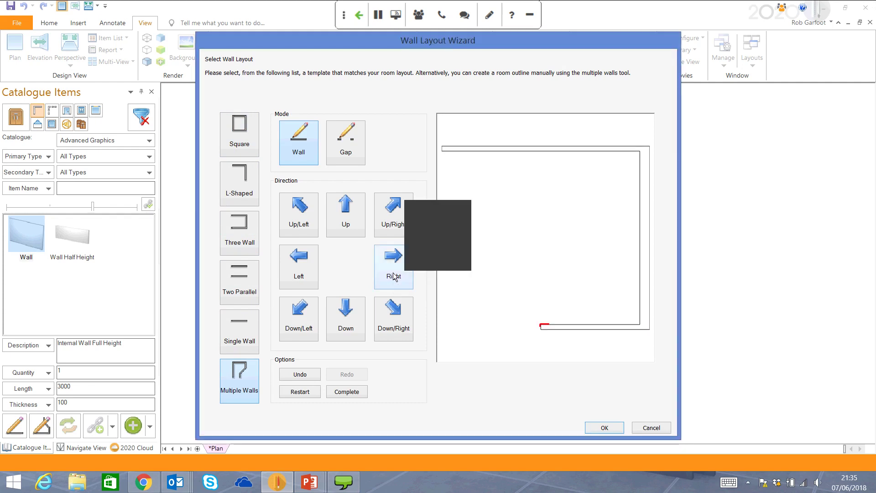
{"action": "type", "text": "500"}
{"action": "key", "text": "Return"}
Add the front notch walls of 1000, 500 and 1000
{"action": "left_click", "coordinate": [394, 277]}
{"action": "type", "text": "1000"}
{"action": "key", "text": "Return"}
{"action": "left_click", "coordinate": [394, 276]}
{"action": "type", "text": "5"}
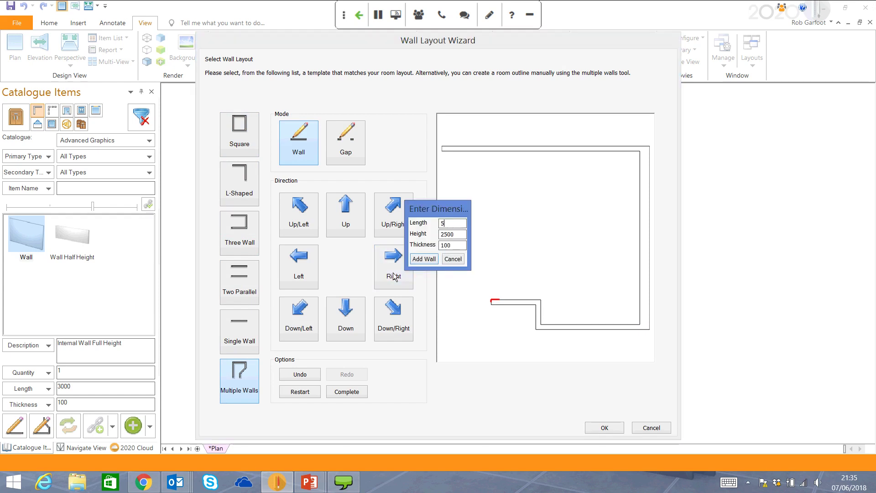
{"action": "type", "text": "00"}
{"action": "key", "text": "Return"}
{"action": "left_click", "coordinate": [393, 277]}
{"action": "type", "text": "1000"}
{"action": "key", "text": "Return"}
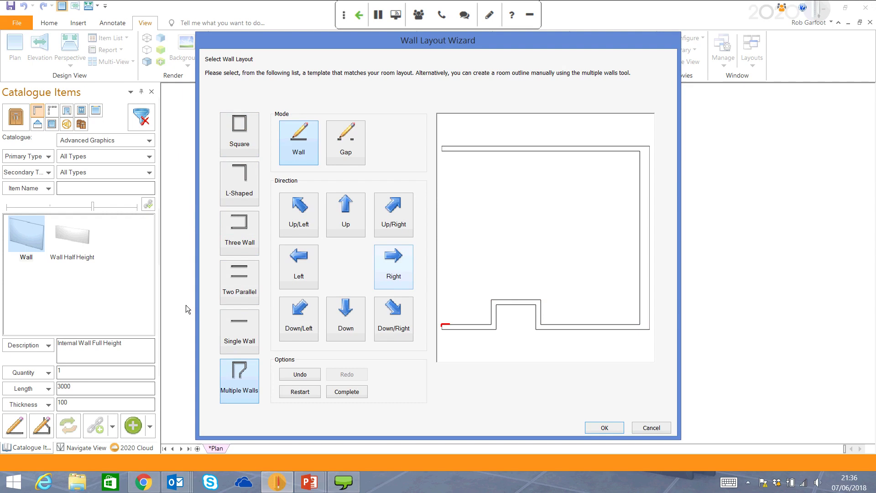
Abandon a diagonal wall and close the outline back to the starting point
{"action": "left_click", "coordinate": [407, 218]}
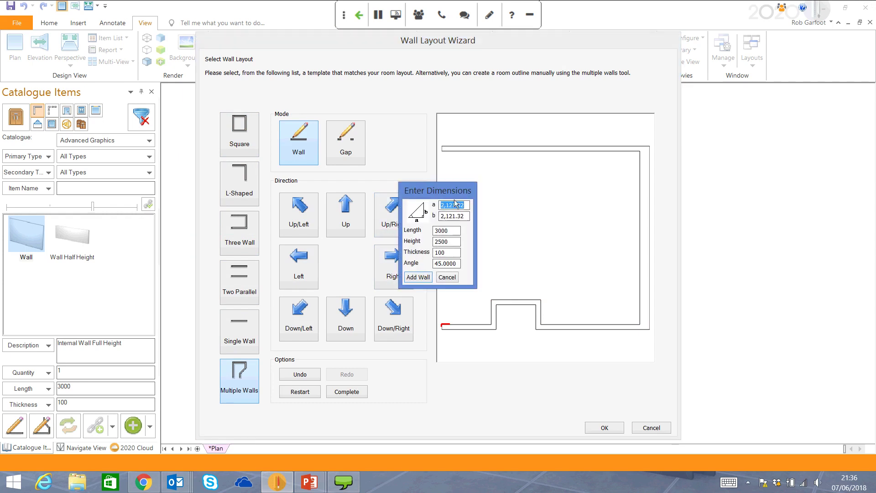
{"action": "left_click", "coordinate": [447, 278]}
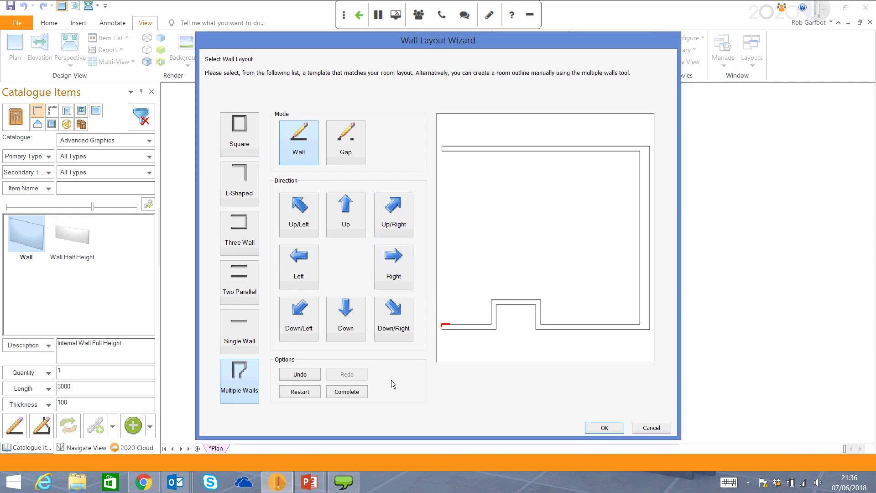
{"action": "left_click", "coordinate": [360, 393]}
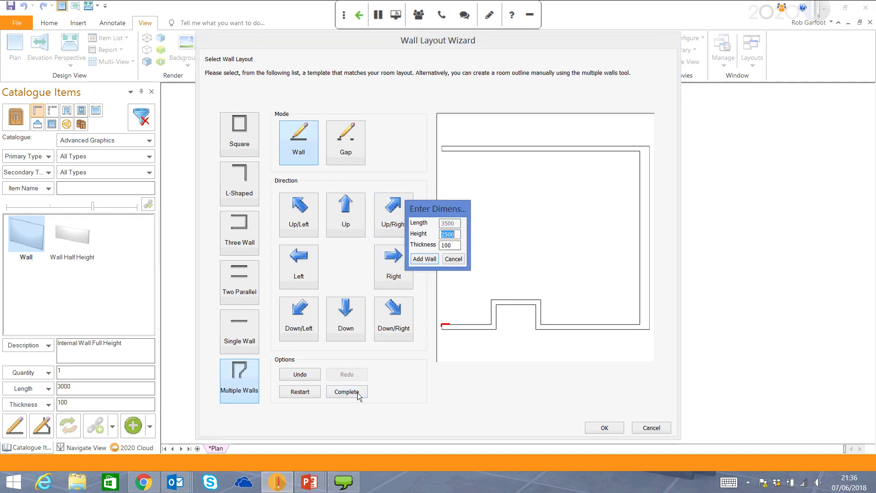
{"action": "left_click", "coordinate": [430, 264]}
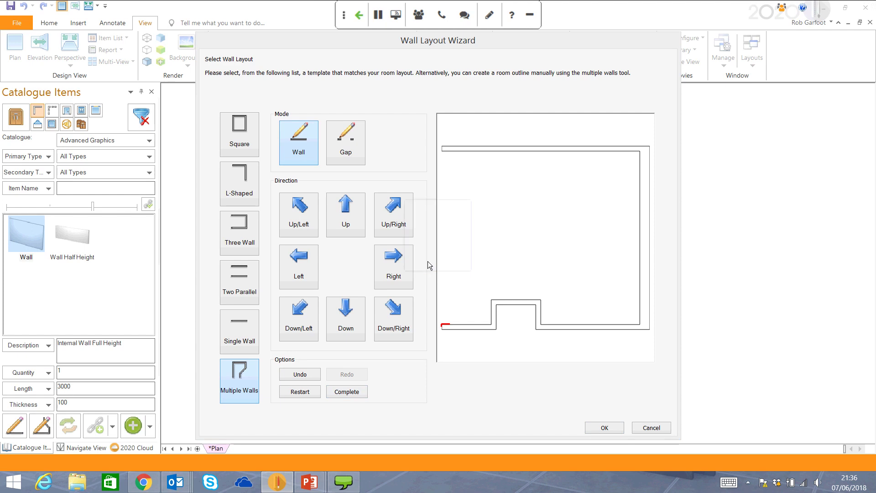
Accept the wall layout and apply the Classic Cream theme after previewing All Spice and City Chic
{"action": "left_click", "coordinate": [614, 429]}
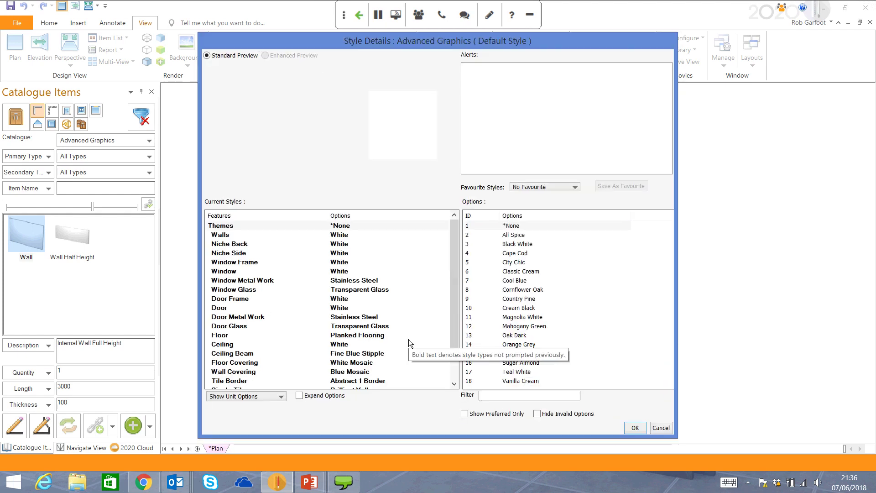
{"action": "left_click", "coordinate": [513, 235]}
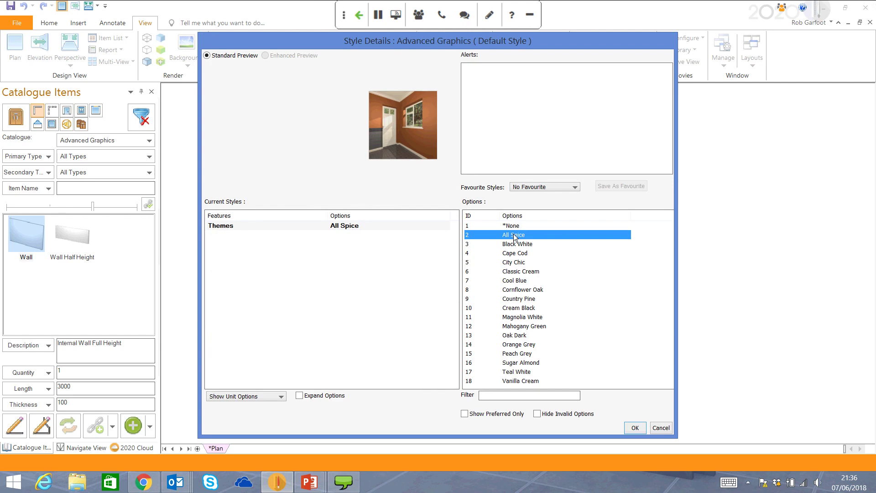
{"action": "key", "text": "Down"}
{"action": "key", "text": "Down"}
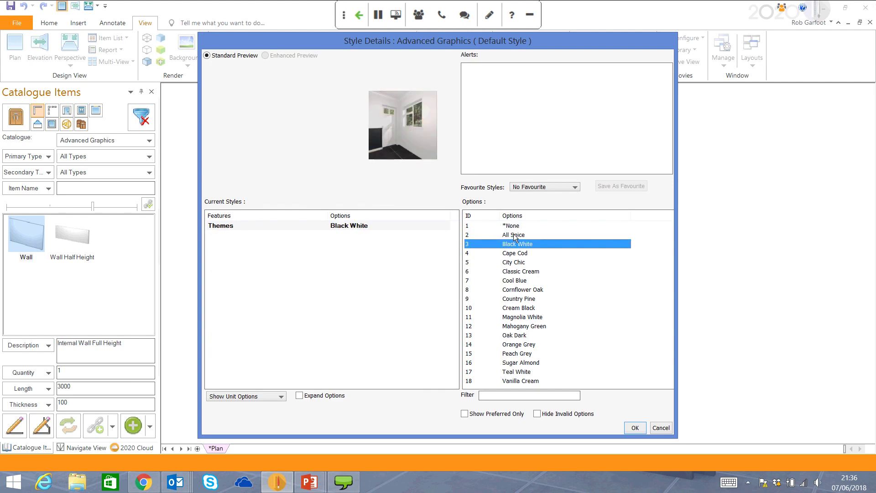
{"action": "key", "text": "Down"}
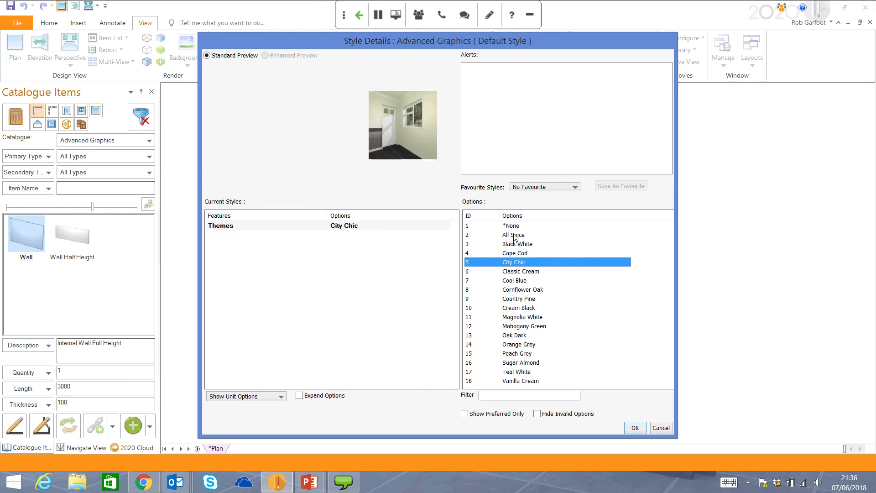
{"action": "key", "text": "Down"}
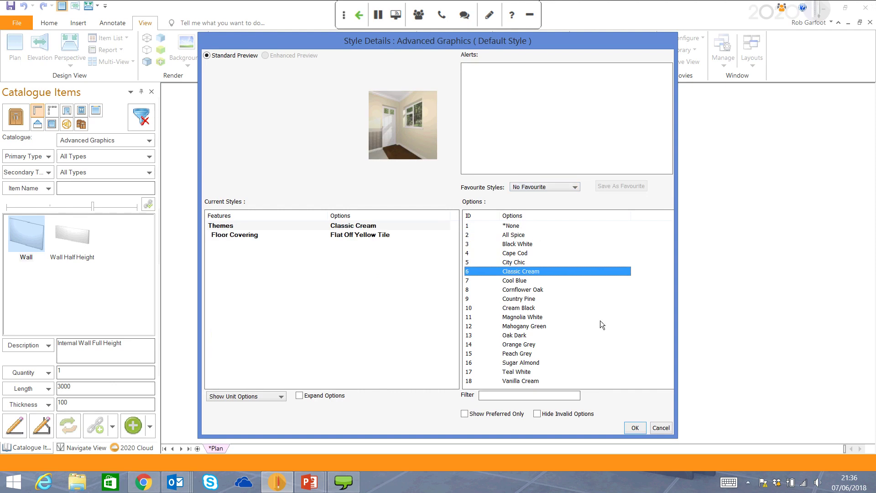
{"action": "left_click", "coordinate": [636, 427]}
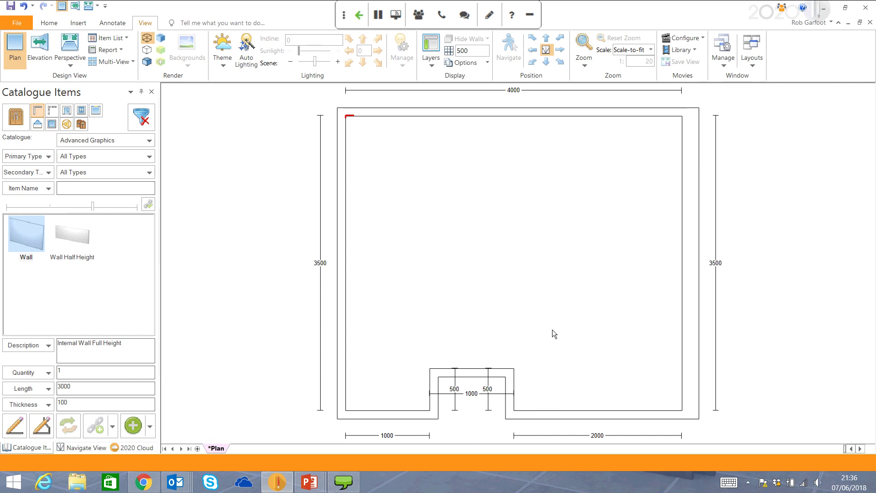
{"action": "left_click", "coordinate": [17, 23]}
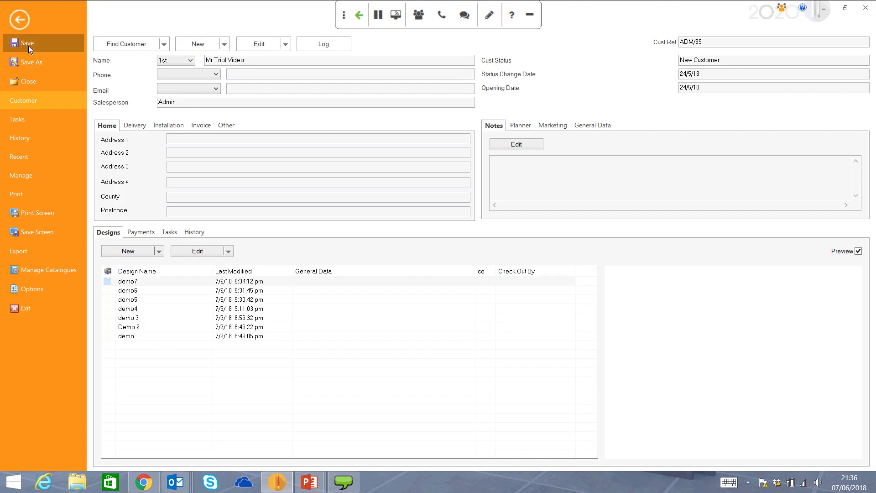
{"action": "left_click", "coordinate": [19, 19]}
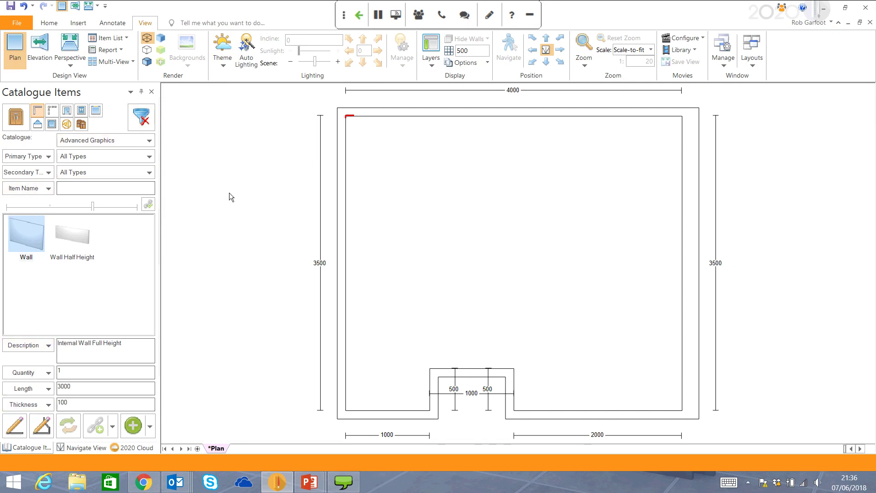
Filter the catalogue to Interior Solid doors and pick Interior Door - Solid 2
{"action": "left_click", "coordinate": [66, 111]}
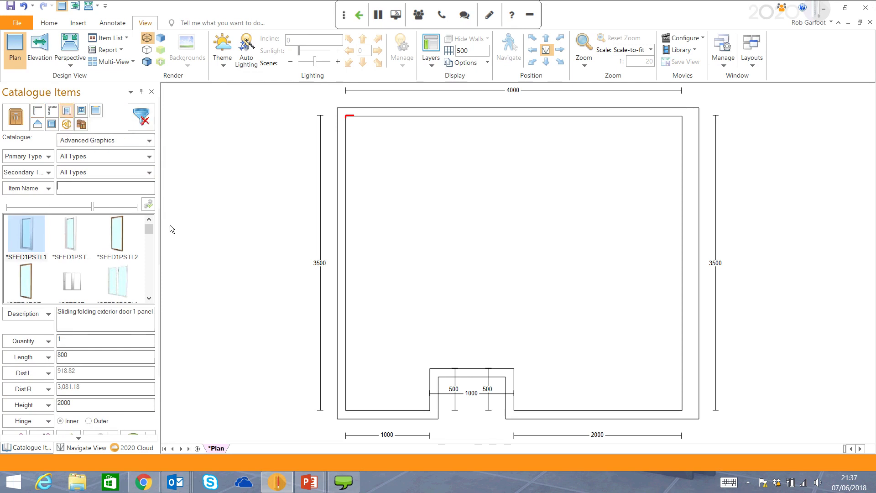
{"action": "left_click_drag", "start_coordinate": [149, 229], "coordinate": [153, 250]}
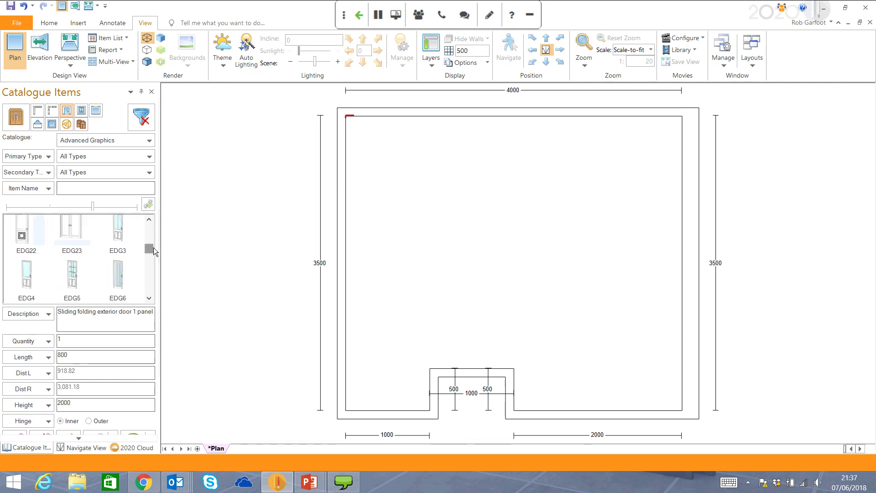
{"action": "left_click", "coordinate": [96, 158]}
{"action": "left_click", "coordinate": [103, 180]}
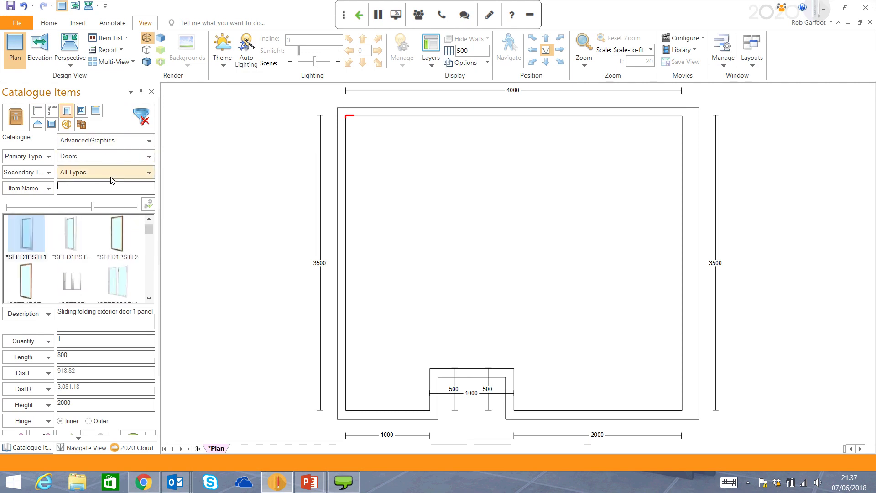
{"action": "left_click", "coordinate": [111, 174]}
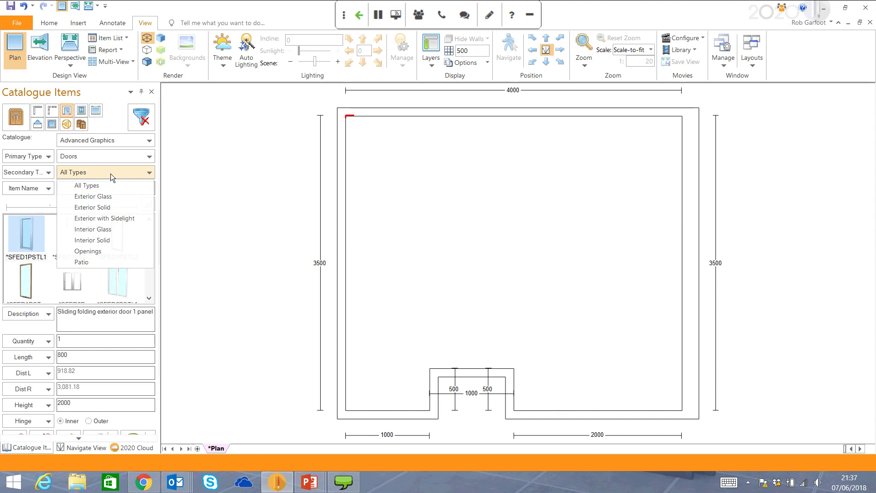
{"action": "left_click", "coordinate": [111, 240]}
{"action": "scroll", "coordinate": [142, 293], "scroll_direction": "down", "scroll_amount": 4}
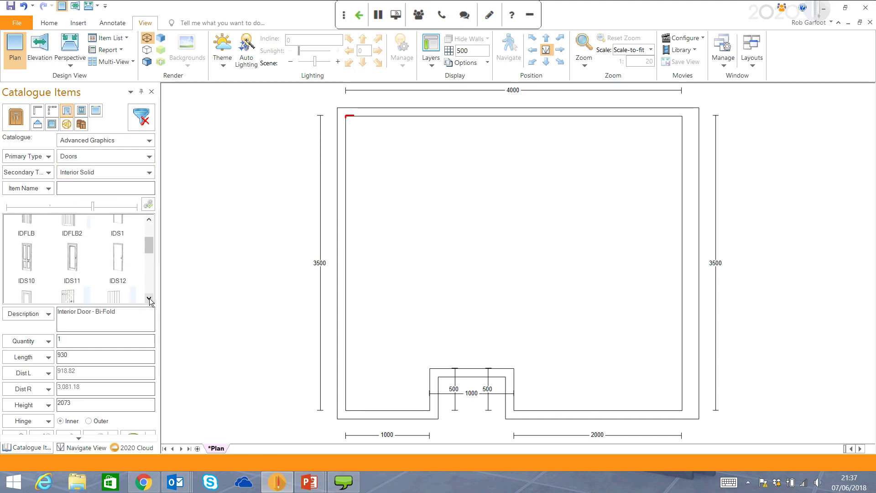
{"action": "left_click", "coordinate": [77, 267]}
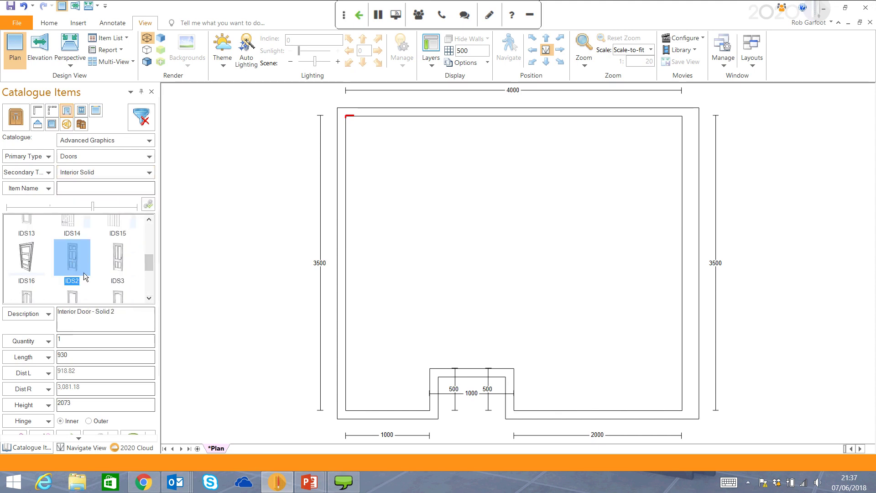
Place the door in the top wall 200 from the left corner and confirm
{"action": "left_click_drag", "start_coordinate": [72, 256], "coordinate": [404, 116]}
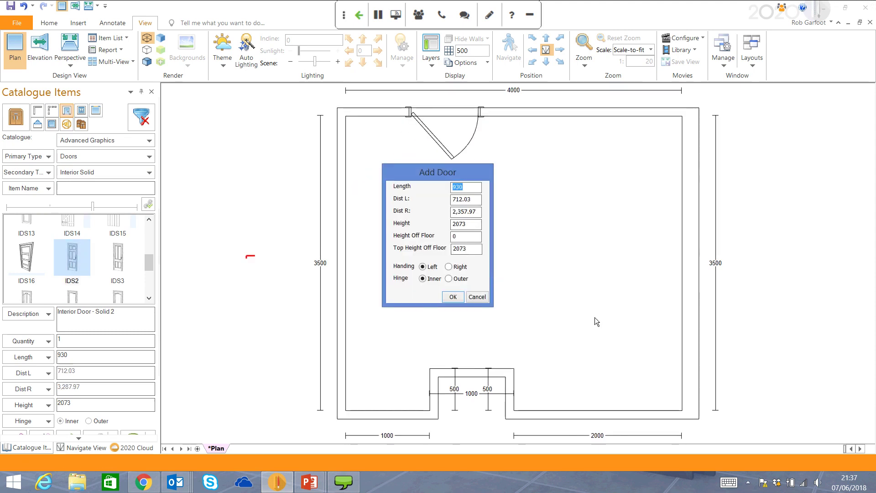
{"action": "key", "text": "Tab"}
{"action": "type", "text": "200"}
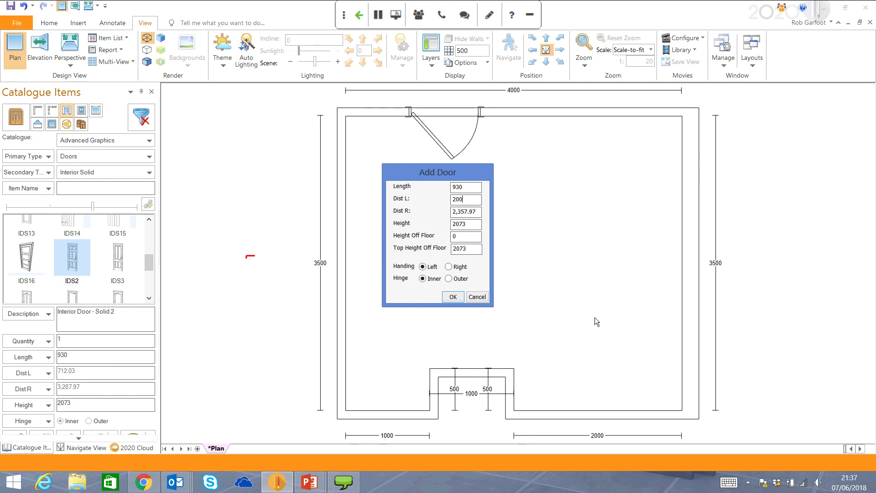
{"action": "key", "text": "Tab"}
{"action": "left_click", "coordinate": [453, 297]}
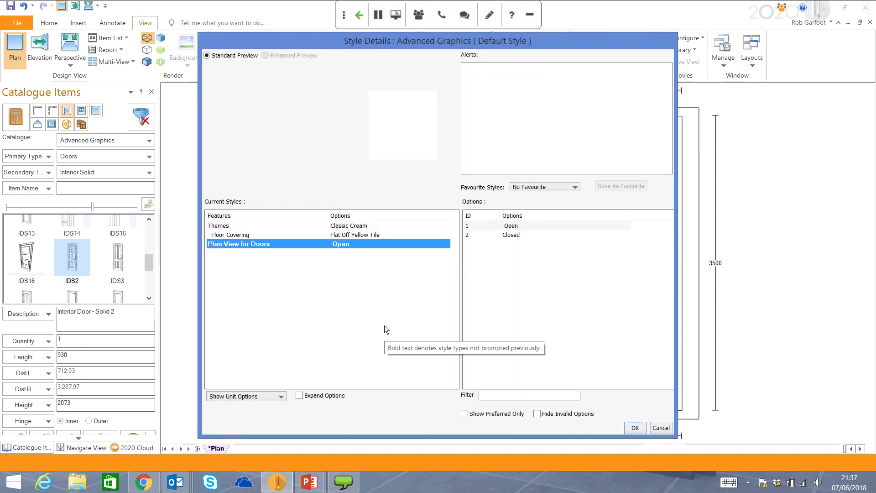
{"action": "left_click", "coordinate": [636, 428]}
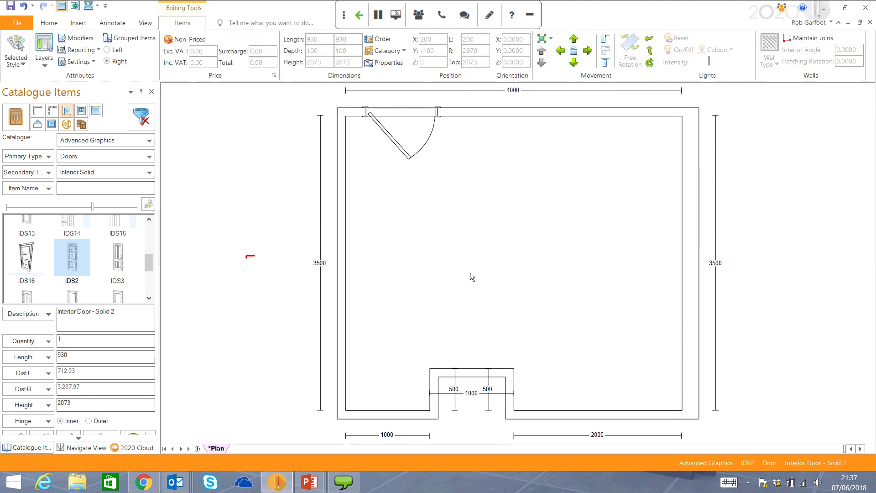
Place a 1200-wide WAS1BSB window on the right wall 1100 from the top, then return to the slideshow
{"action": "left_click", "coordinate": [82, 112]}
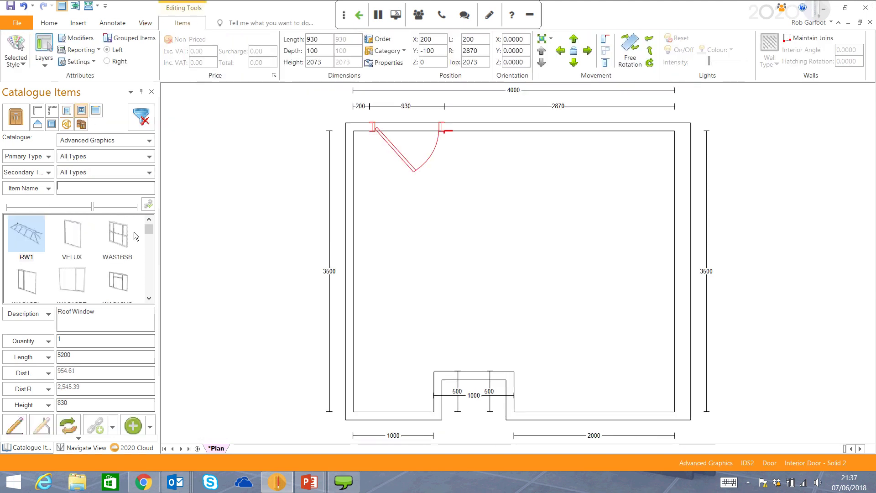
{"action": "left_click", "coordinate": [126, 250]}
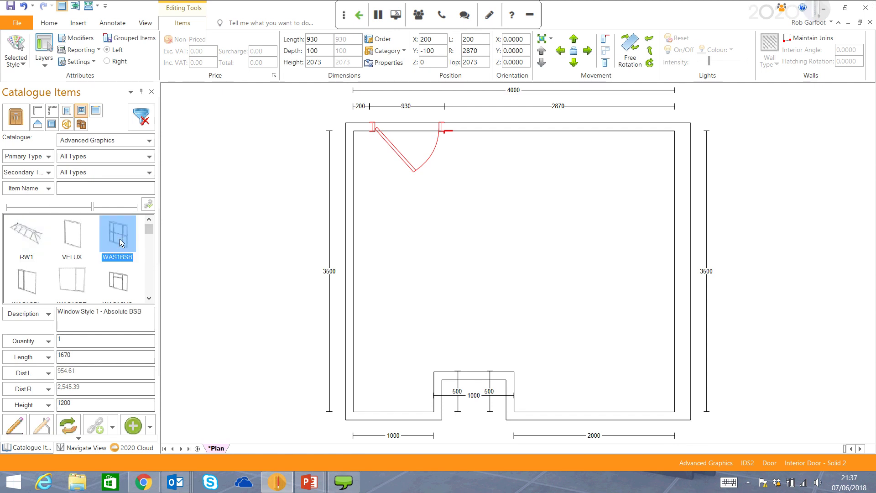
{"action": "left_click_drag", "start_coordinate": [117, 238], "coordinate": [676, 206]}
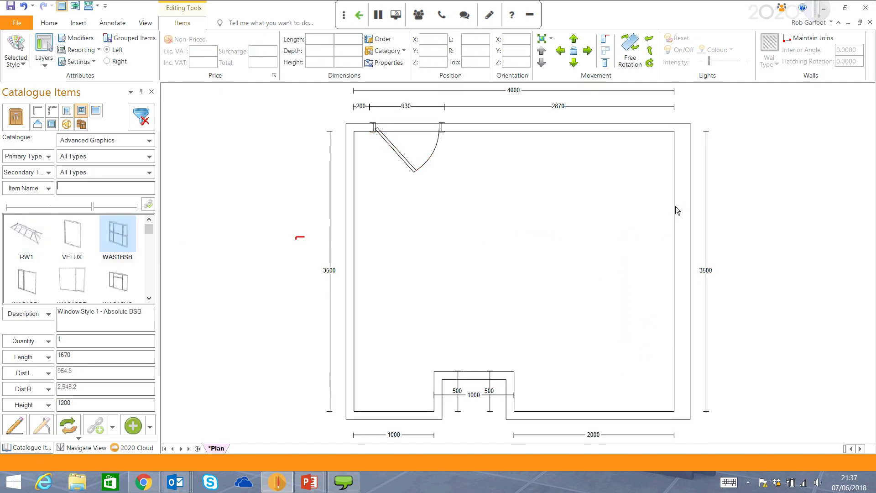
{"action": "type", "text": "1200"}
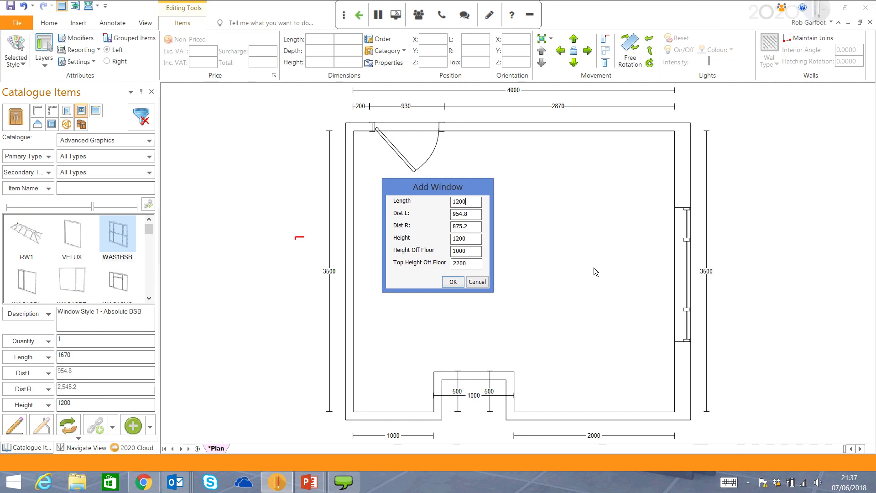
{"action": "key", "text": "Tab"}
{"action": "type", "text": "1100"}
{"action": "key", "text": "Tab"}
{"action": "left_click", "coordinate": [454, 282]}
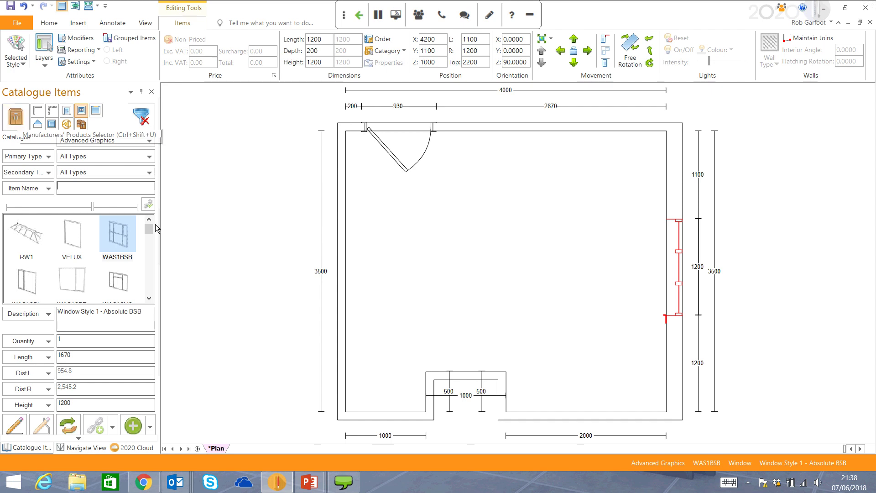
{"action": "key", "text": "alt+Tab"}
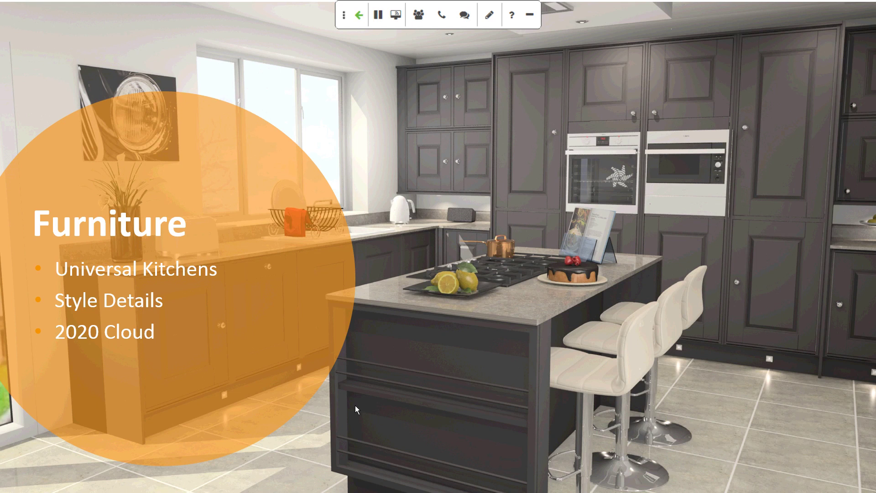
Back in 2020 Fusion, search the Universal Kitchens catalogue for 'bh60'
{"action": "key", "text": "alt+Tab"}
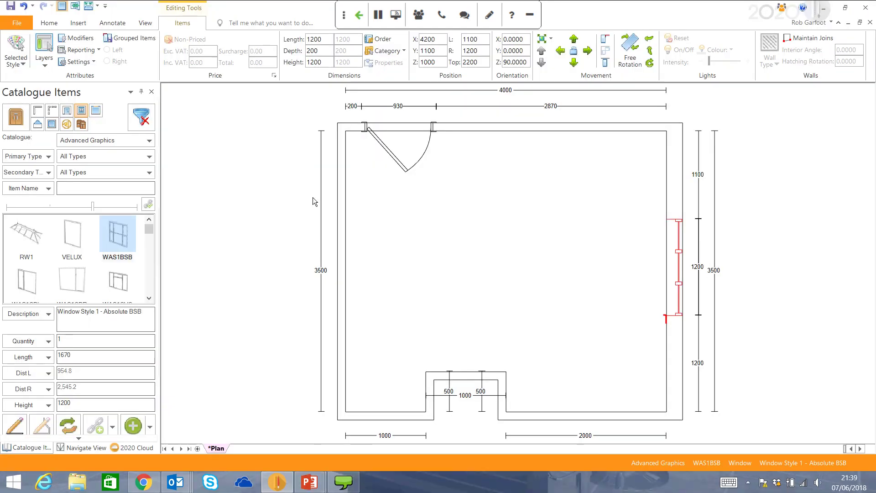
{"action": "left_click", "coordinate": [22, 122]}
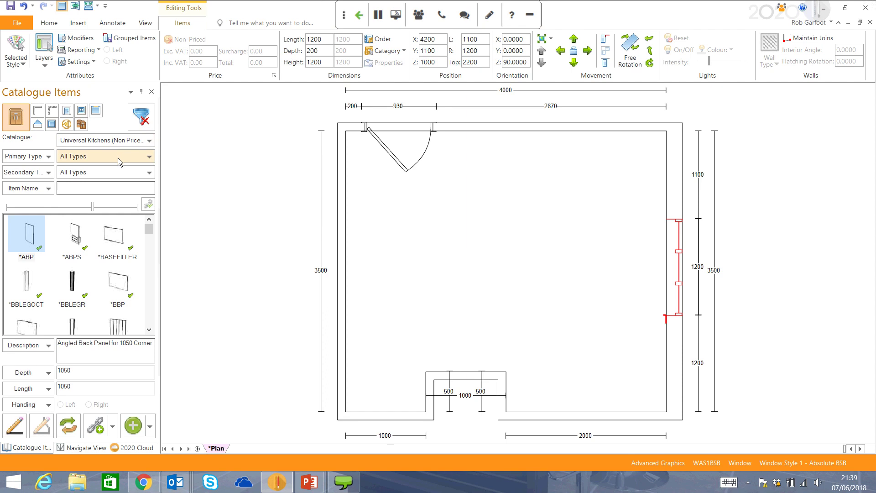
{"action": "left_click", "coordinate": [100, 187]}
{"action": "type", "text": "bh60"}
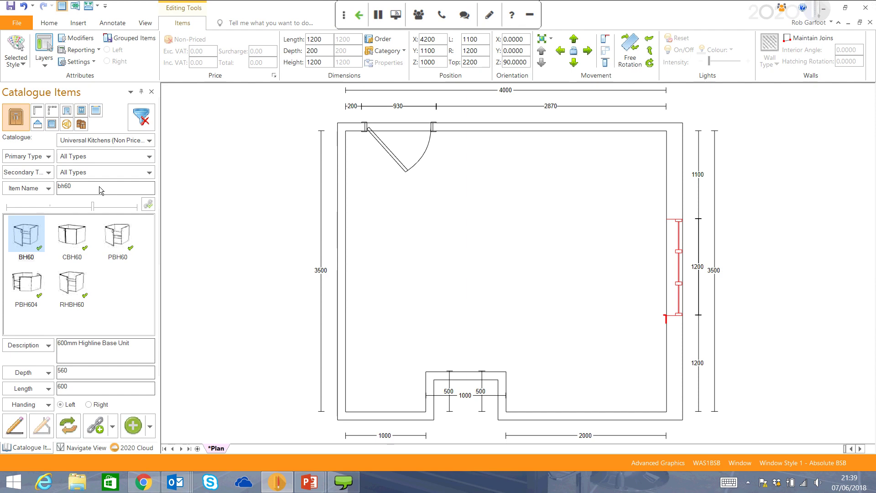
Filter to Base Units - No Drawers, Single Door Units and pick the BH60 600mm Highline unit
{"action": "key", "text": "BackSpace"}
{"action": "key", "text": "BackSpace"}
{"action": "key", "text": "BackSpace"}
{"action": "key", "text": "BackSpace"}
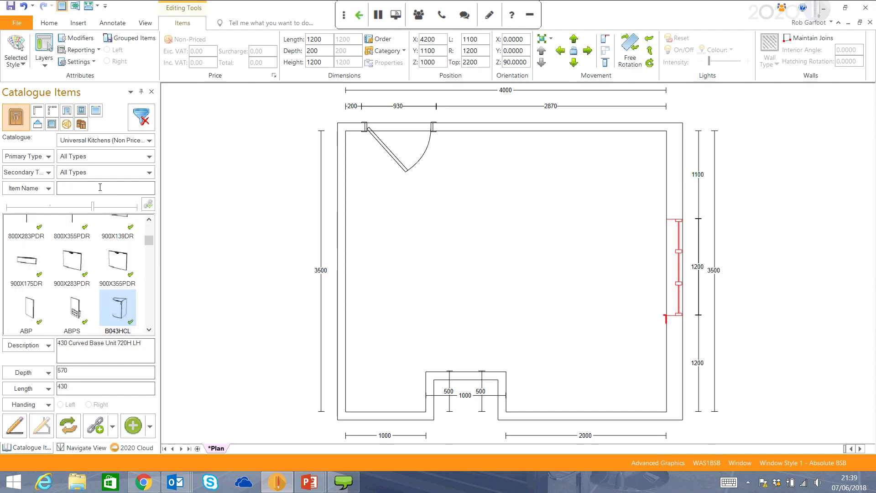
{"action": "left_click", "coordinate": [127, 159]}
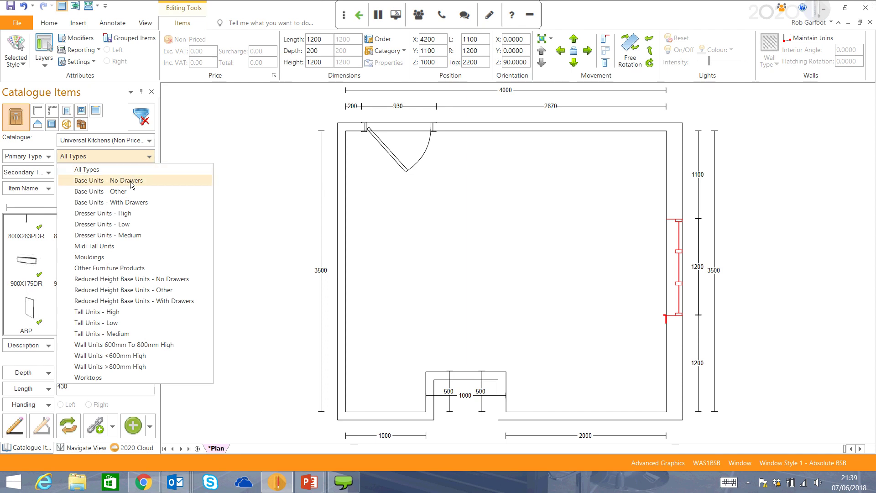
{"action": "left_click", "coordinate": [130, 181]}
{"action": "left_click", "coordinate": [105, 173]}
{"action": "left_click", "coordinate": [112, 240]}
{"action": "scroll", "coordinate": [152, 309], "scroll_direction": "down", "scroll_amount": 5}
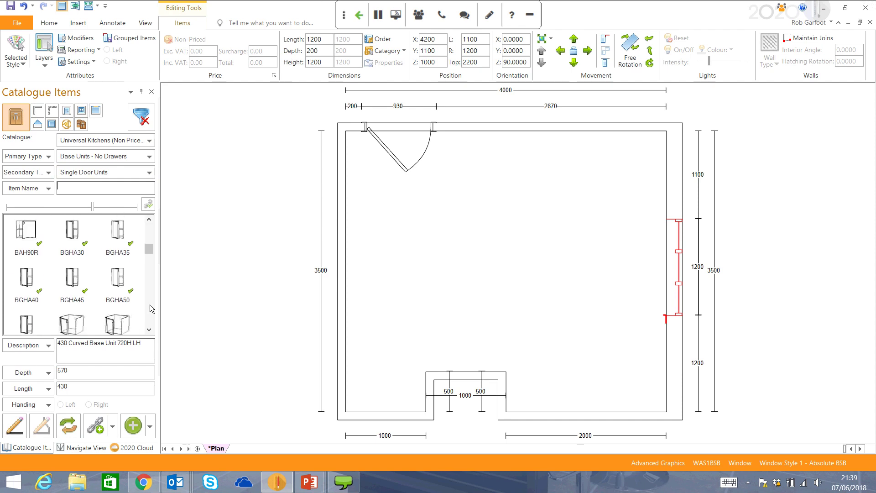
{"action": "scroll", "coordinate": [152, 309], "scroll_direction": "down", "scroll_amount": 3}
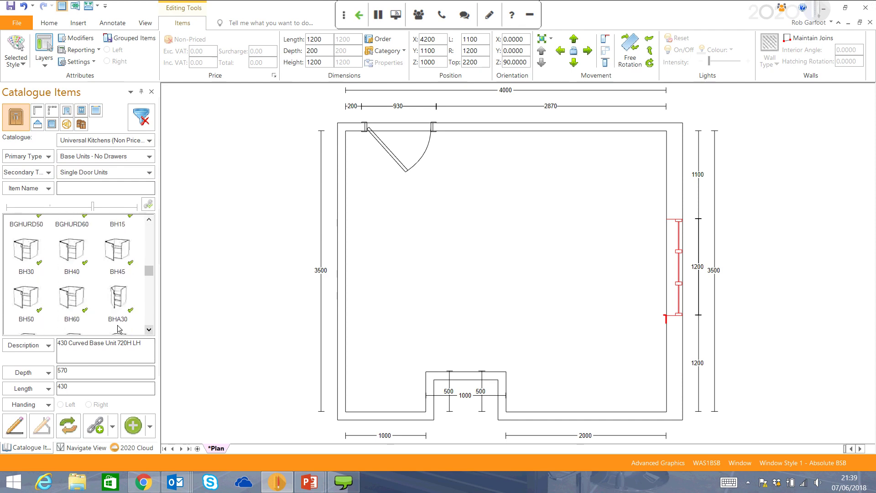
{"action": "left_click", "coordinate": [75, 314]}
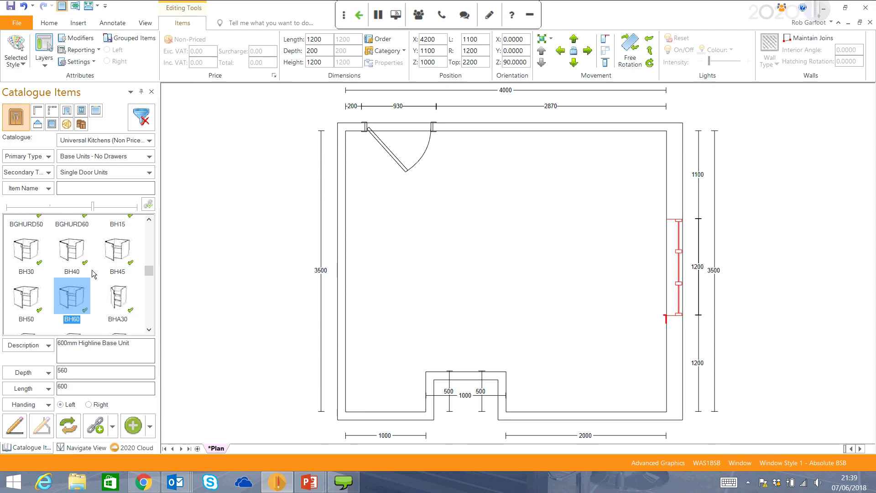
Filter to Corner Units and pick the BHCL90R 900 x 900 L-shaped corner base unit
{"action": "left_click", "coordinate": [130, 156]}
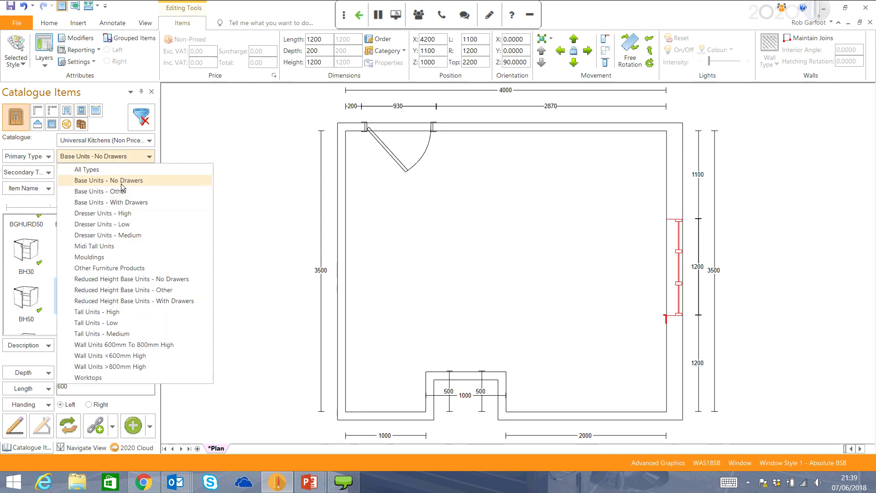
{"action": "left_click", "coordinate": [122, 180]}
{"action": "left_click", "coordinate": [120, 174]}
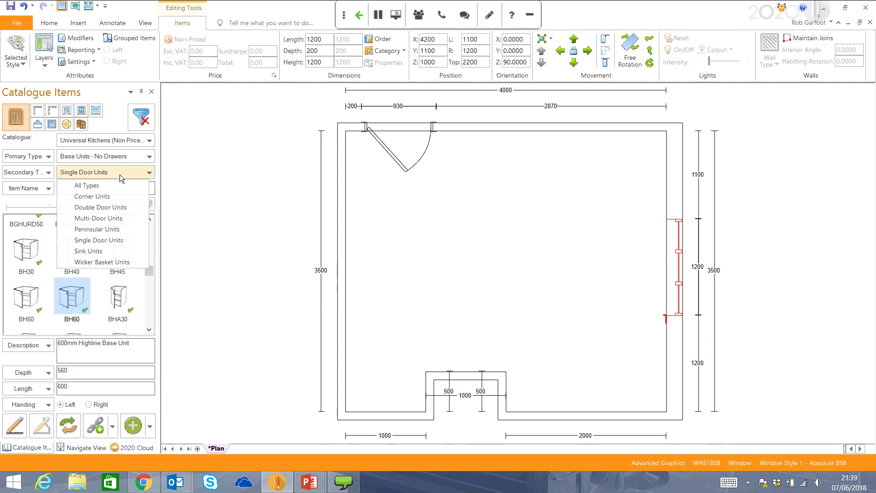
{"action": "left_click", "coordinate": [110, 196]}
{"action": "scroll", "coordinate": [151, 318], "scroll_direction": "down", "scroll_amount": 5}
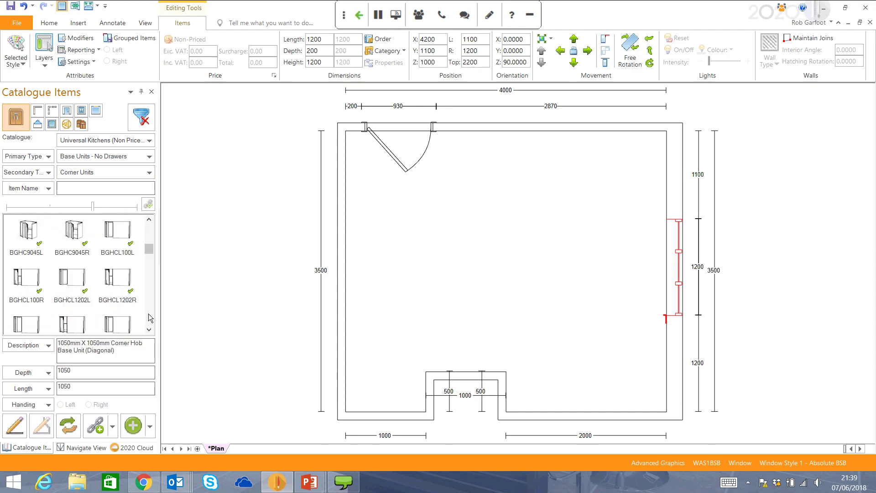
{"action": "scroll", "coordinate": [150, 318], "scroll_direction": "down", "scroll_amount": 5}
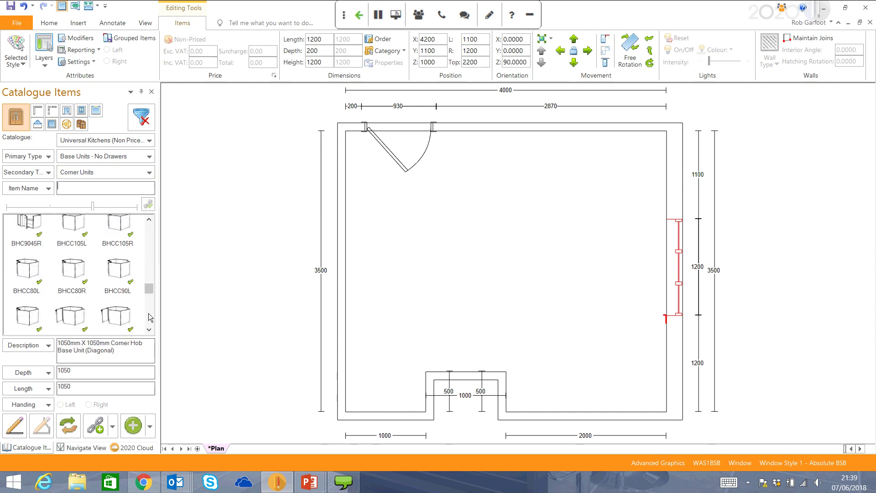
{"action": "scroll", "coordinate": [151, 320], "scroll_direction": "down", "scroll_amount": 2}
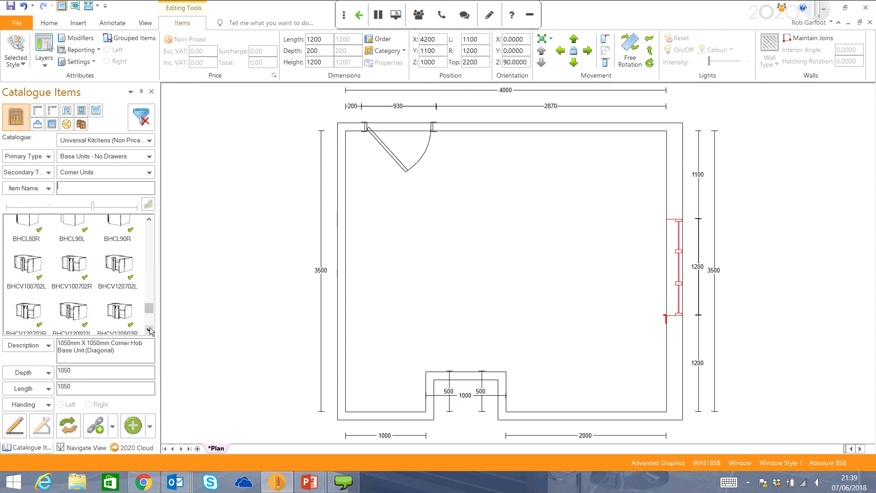
{"action": "scroll", "coordinate": [153, 334], "scroll_direction": "down", "scroll_amount": 2}
{"action": "scroll", "coordinate": [153, 335], "scroll_direction": "down", "scroll_amount": 2}
{"action": "left_click_drag", "start_coordinate": [152, 324], "coordinate": [152, 306]}
{"action": "left_click", "coordinate": [118, 274]}
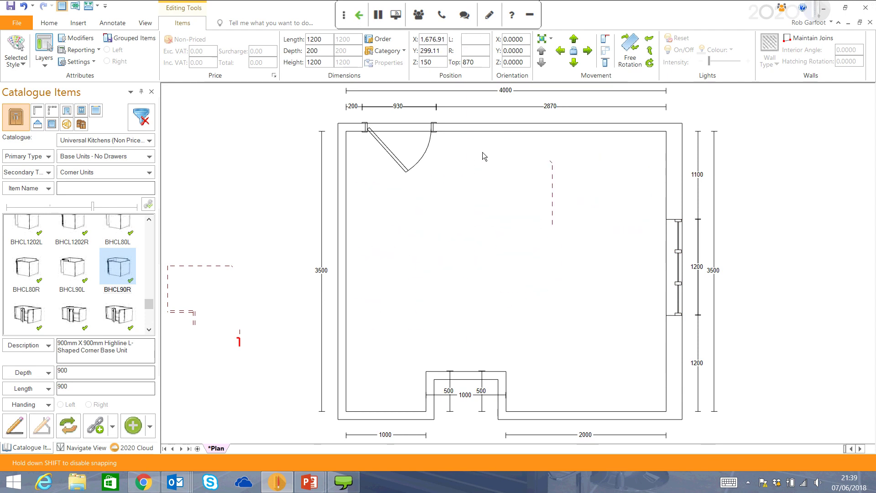
Place the BHCL90R in the top-right corner and choose the Shaker 90 door style
{"action": "left_click", "coordinate": [590, 123]}
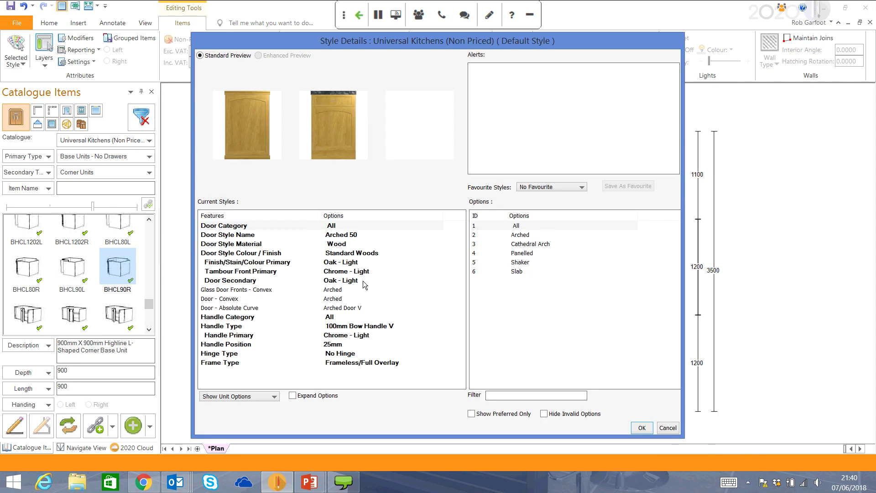
{"action": "left_click", "coordinate": [334, 236]}
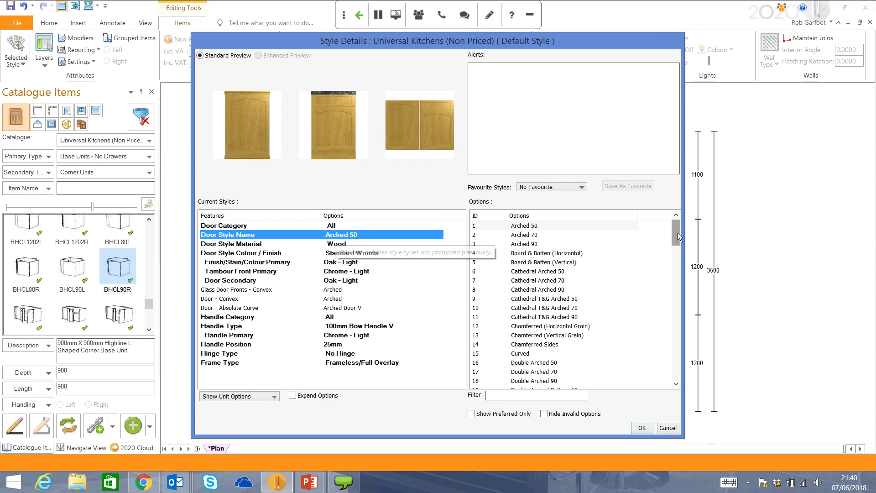
{"action": "scroll", "coordinate": [678, 249], "scroll_direction": "down", "scroll_amount": 3}
{"action": "left_click_drag", "start_coordinate": [678, 250], "coordinate": [679, 320]}
{"action": "left_click", "coordinate": [529, 308]}
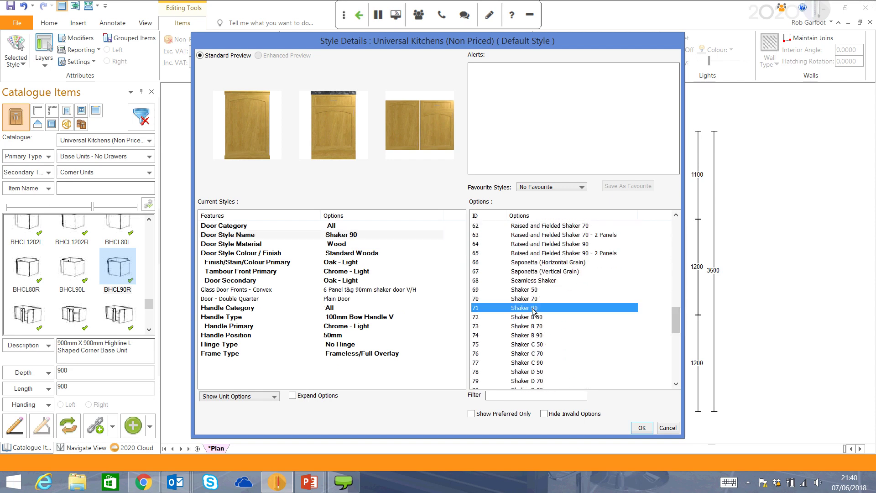
Try plain colour door finishes (Gloss RAL, Matt Pantone), then keep the door material as Wood
{"action": "left_click", "coordinate": [341, 246]}
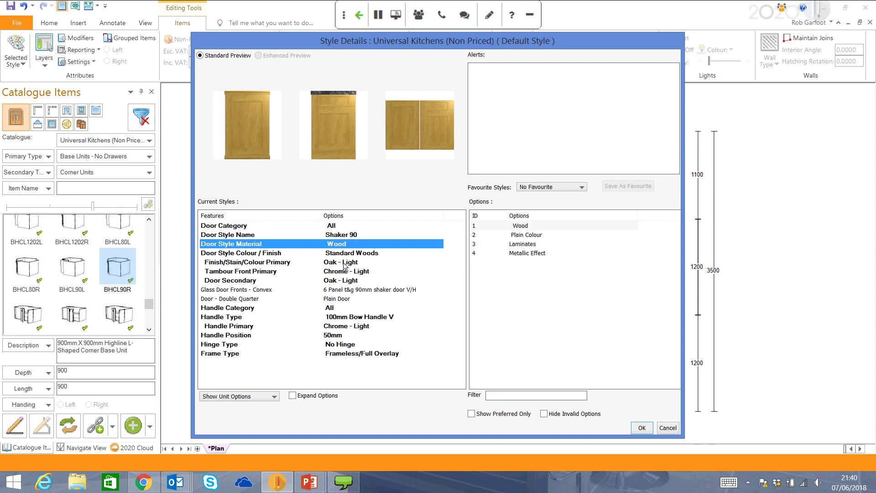
{"action": "left_click", "coordinate": [344, 264]}
{"action": "left_click", "coordinate": [348, 248]}
{"action": "left_click", "coordinate": [536, 235]}
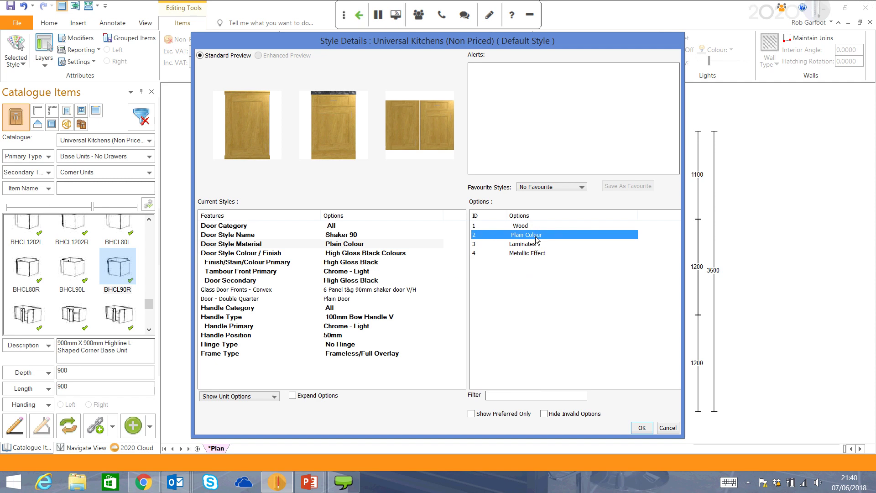
{"action": "left_click", "coordinate": [356, 254]}
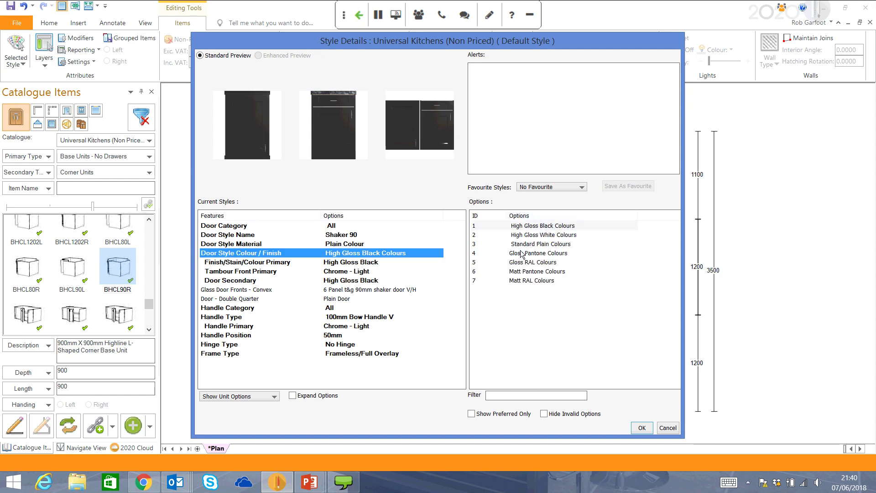
{"action": "left_click", "coordinate": [534, 263]}
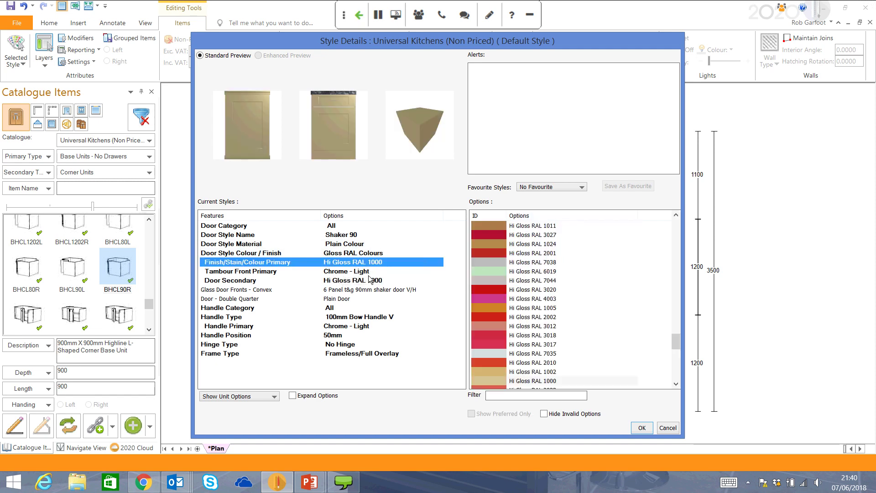
{"action": "left_click", "coordinate": [356, 253]}
{"action": "left_click", "coordinate": [542, 272]}
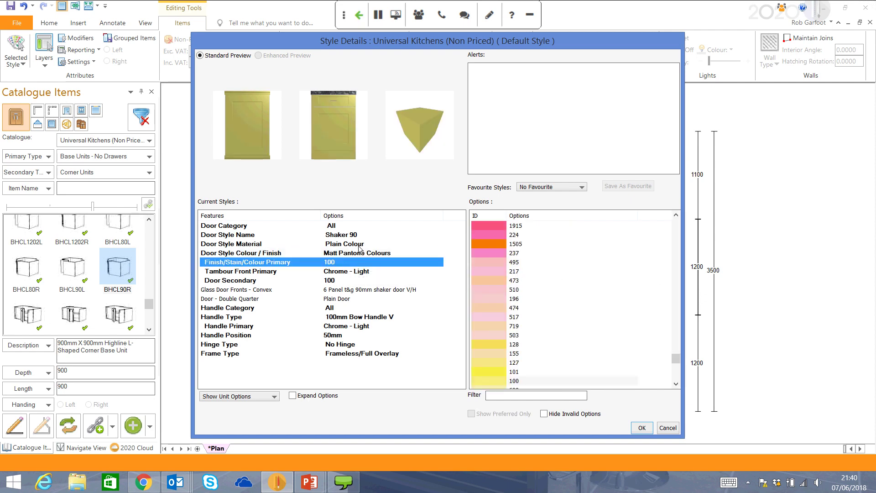
{"action": "left_click", "coordinate": [349, 244]}
{"action": "left_click", "coordinate": [517, 226]}
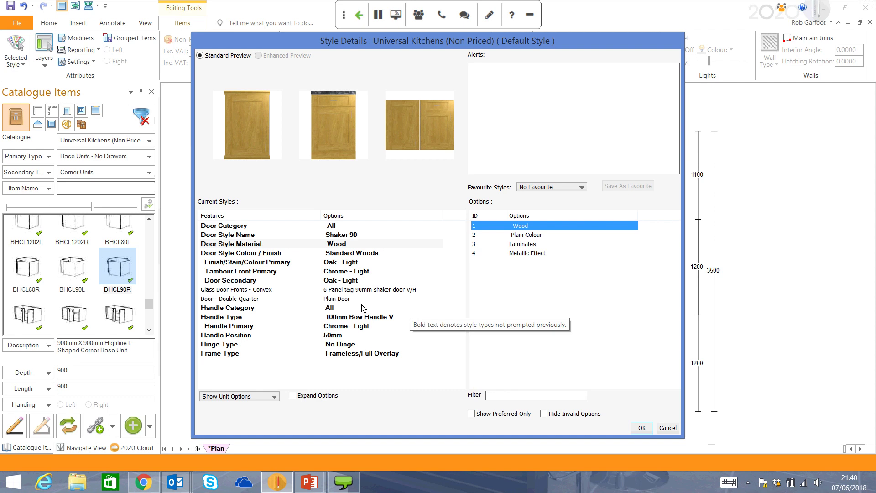
Choose 200mm Bar Handle V handles and confirm the style
{"action": "left_click", "coordinate": [355, 319]}
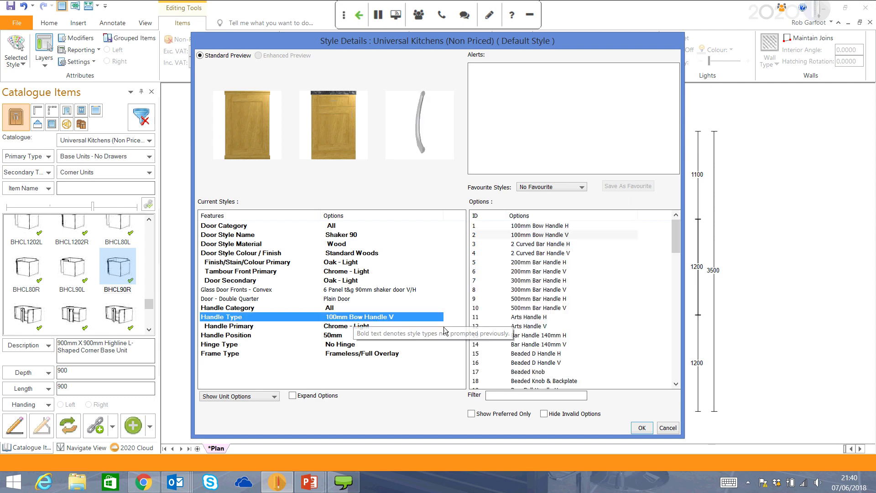
{"action": "mouse_move", "coordinate": [678, 235]}
{"action": "left_mouse_down"}
{"action": "mouse_move", "coordinate": [679, 273]}
{"action": "mouse_move", "coordinate": [678, 234]}
{"action": "left_mouse_up"}
{"action": "left_click", "coordinate": [561, 254]}
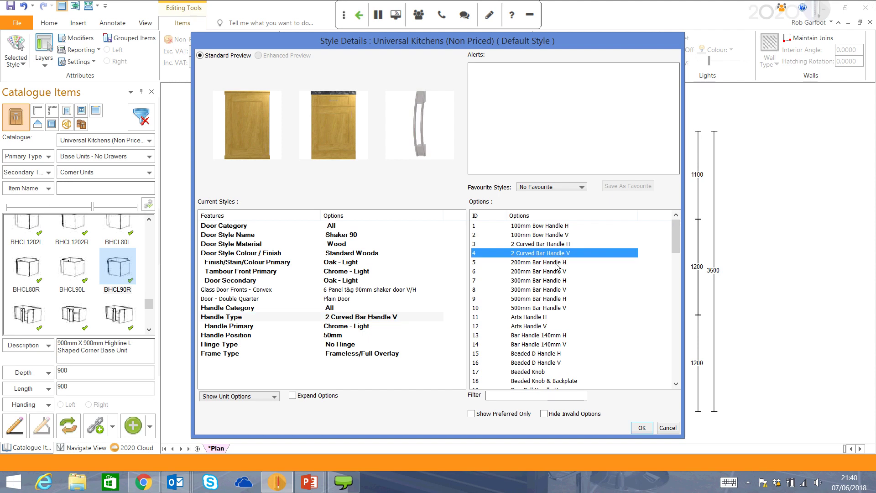
{"action": "left_click", "coordinate": [555, 263]}
{"action": "left_click", "coordinate": [554, 273]}
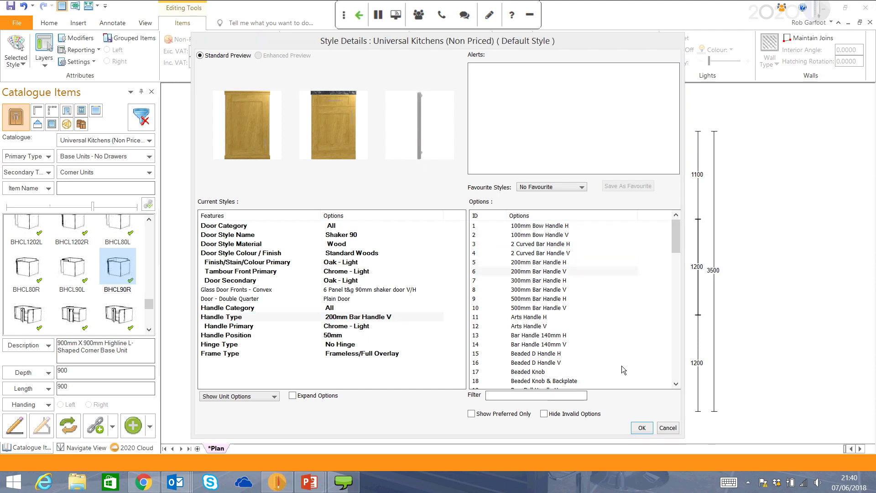
{"action": "left_click", "coordinate": [642, 428]}
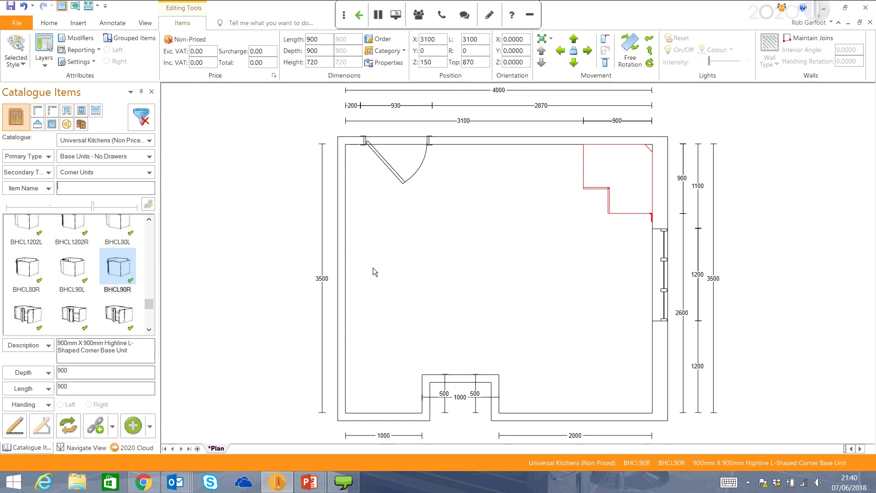
Place two BH100 1000mm double-door base units down the right wall below the corner unit
{"action": "left_click", "coordinate": [117, 175]}
{"action": "left_click", "coordinate": [107, 207]}
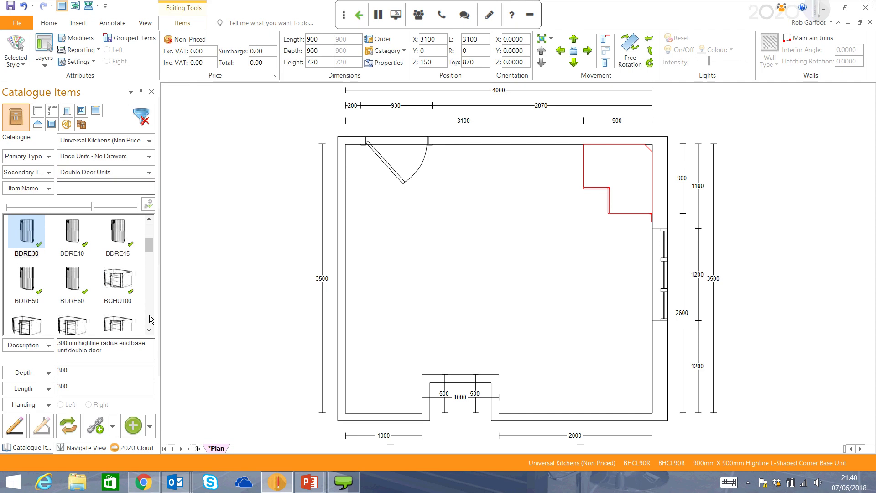
{"action": "left_click", "coordinate": [73, 258]}
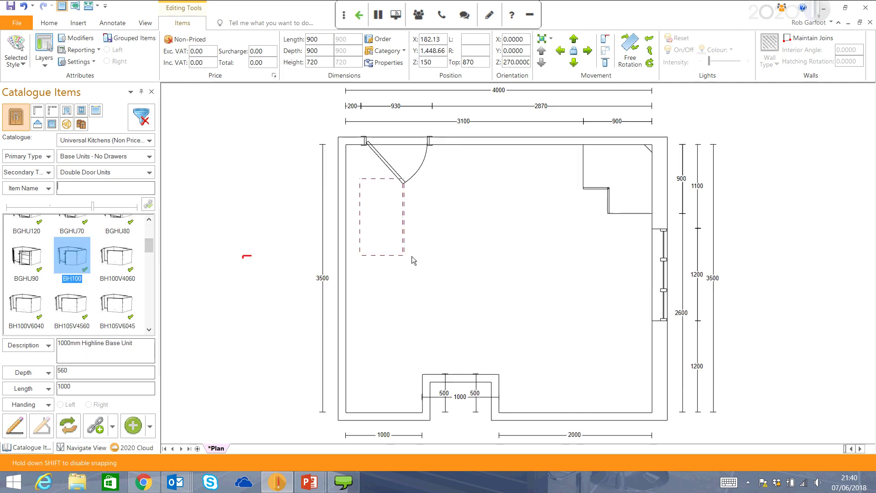
{"action": "left_click", "coordinate": [621, 223]}
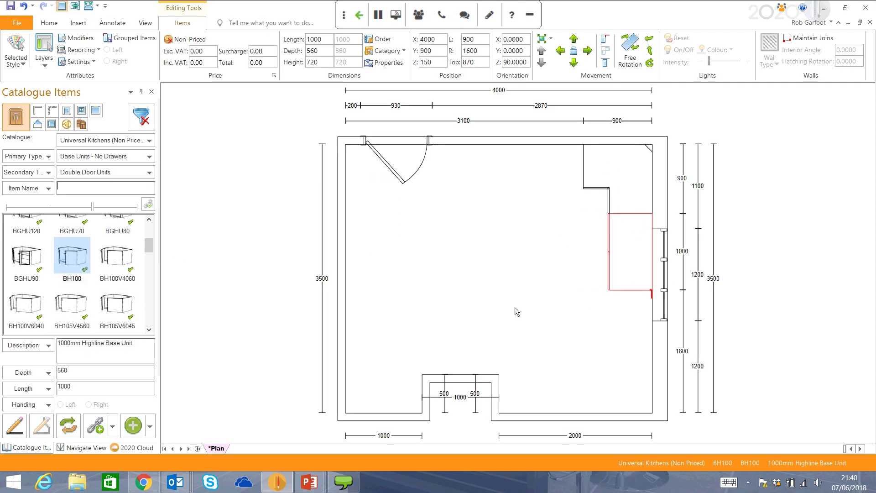
{"action": "left_click", "coordinate": [78, 260]}
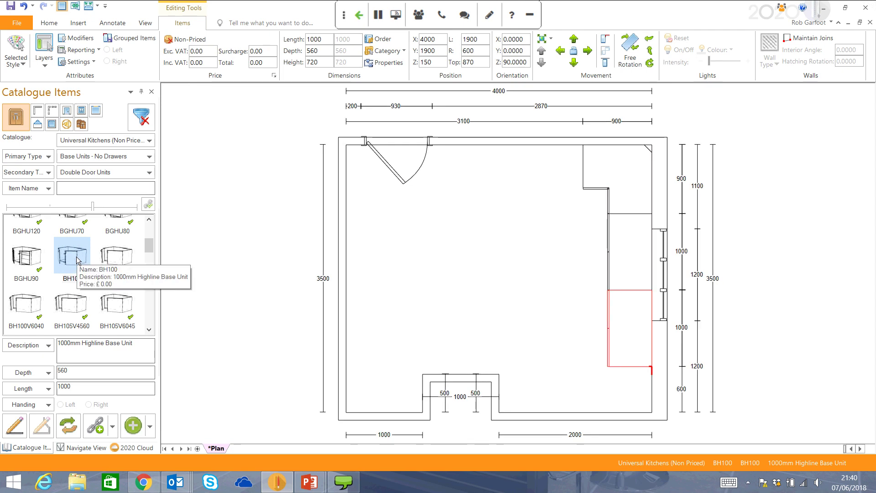
Place a BH60 600mm single-door base unit in the lower-right corner
{"action": "left_click", "coordinate": [117, 173]}
{"action": "left_click", "coordinate": [110, 240]}
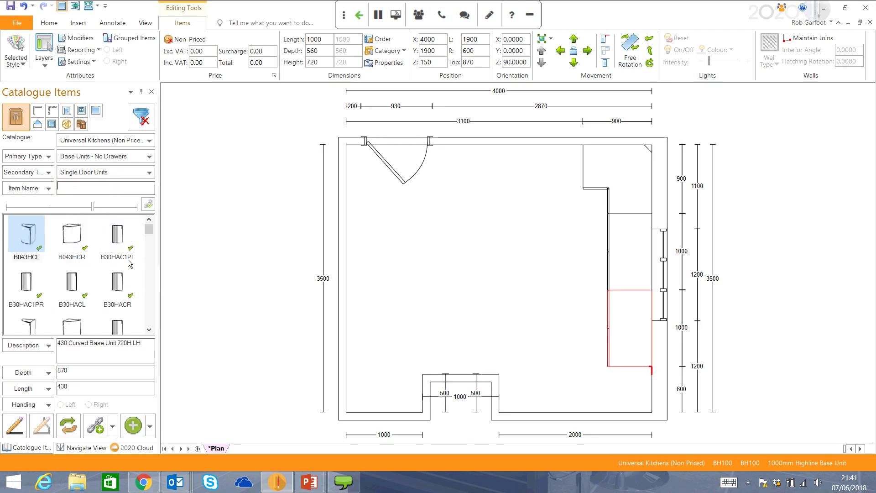
{"action": "scroll", "coordinate": [149, 319], "scroll_direction": "down", "scroll_amount": 2}
{"action": "scroll", "coordinate": [148, 320], "scroll_direction": "down", "scroll_amount": 3}
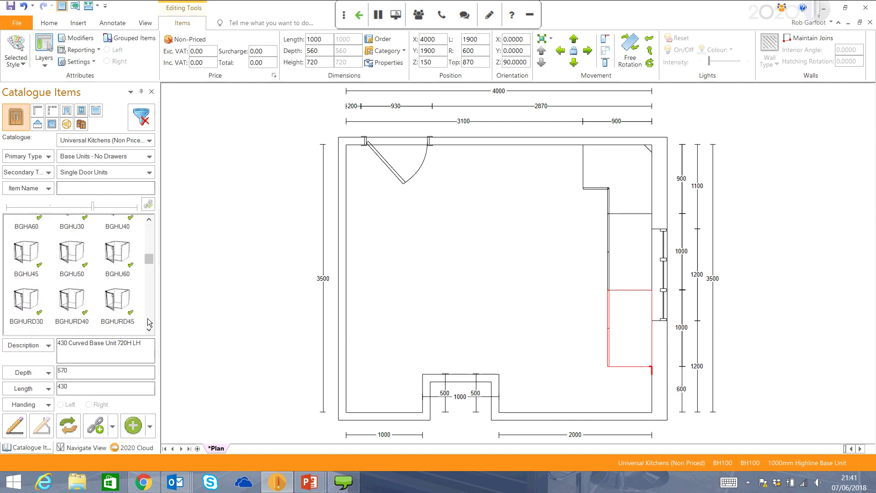
{"action": "scroll", "coordinate": [149, 324], "scroll_direction": "down", "scroll_amount": 3}
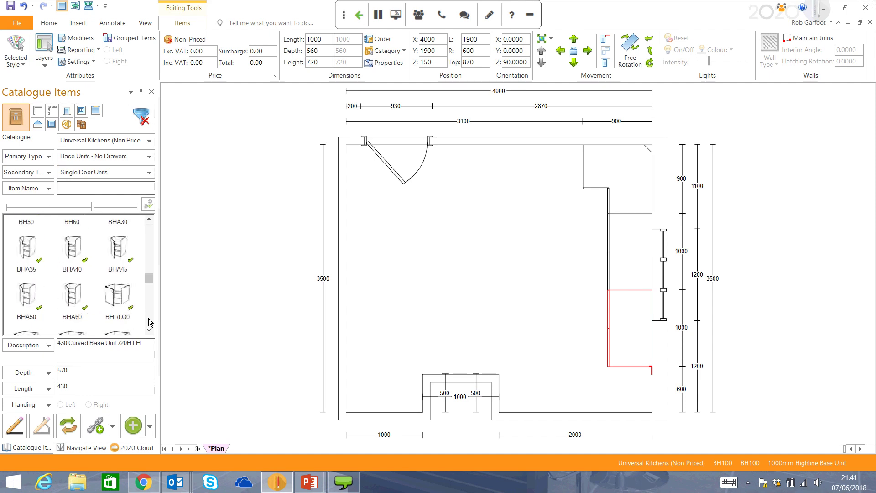
{"action": "left_click", "coordinate": [72, 223]}
{"action": "left_click_drag", "start_coordinate": [71, 240], "coordinate": [618, 349]}
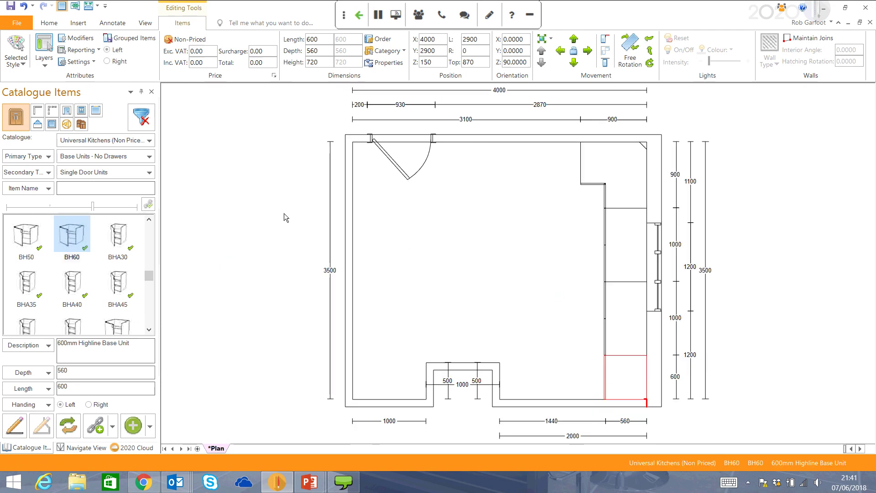
{"action": "left_click", "coordinate": [94, 156]}
Place a B2P60 two-pan-drawer base unit on the top wall beside the corner unit
{"action": "left_click", "coordinate": [105, 202]}
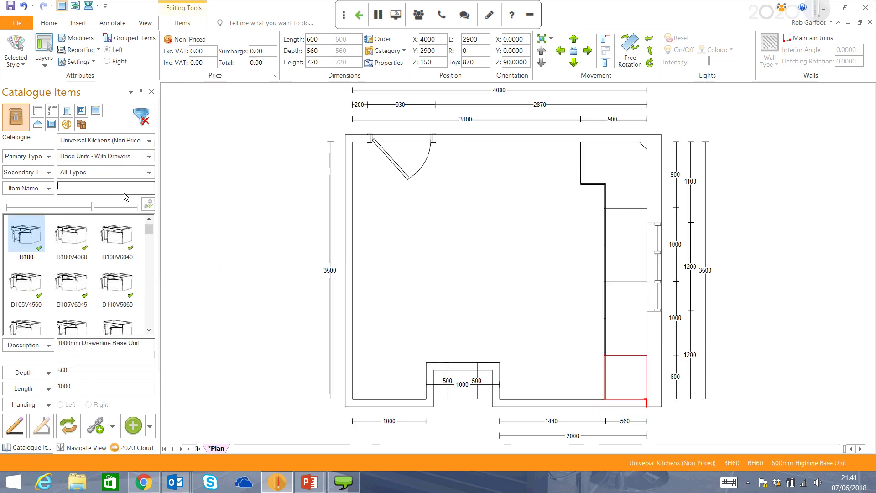
{"action": "left_click", "coordinate": [115, 177]}
{"action": "left_click", "coordinate": [123, 219]}
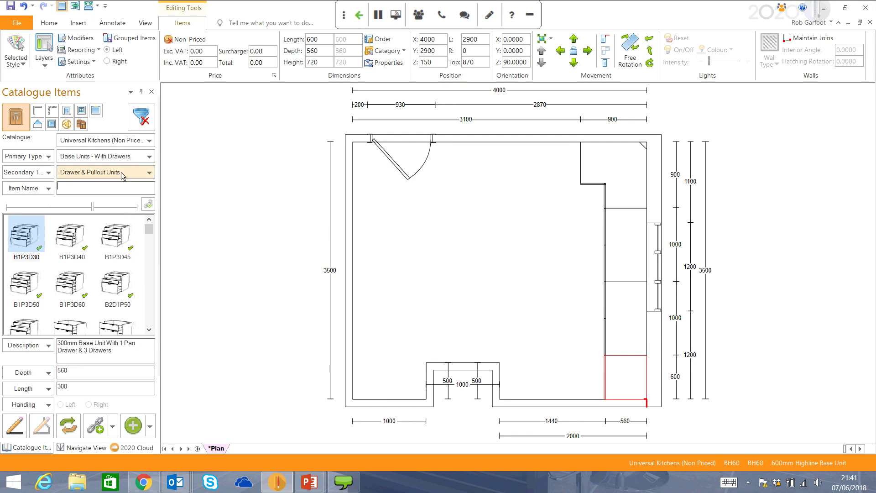
{"action": "scroll", "coordinate": [151, 318], "scroll_direction": "down", "scroll_amount": 3}
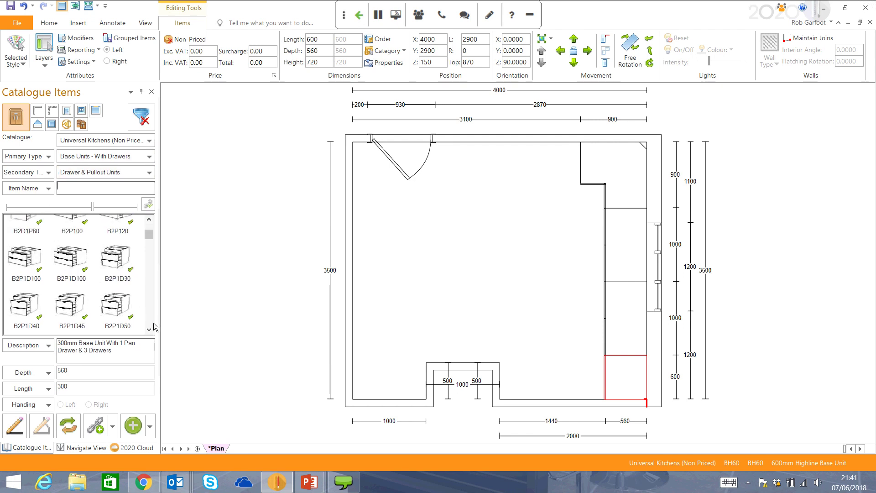
{"action": "scroll", "coordinate": [154, 329], "scroll_direction": "down", "scroll_amount": 1}
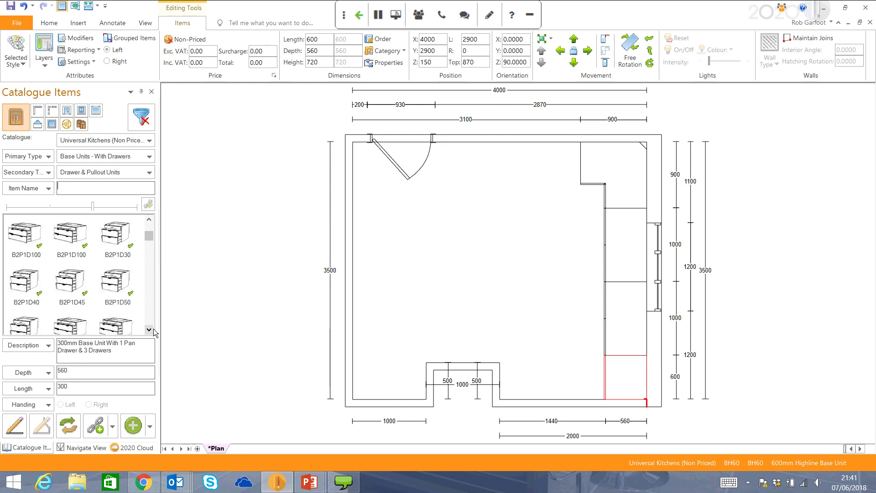
{"action": "scroll", "coordinate": [153, 329], "scroll_direction": "down", "scroll_amount": 2}
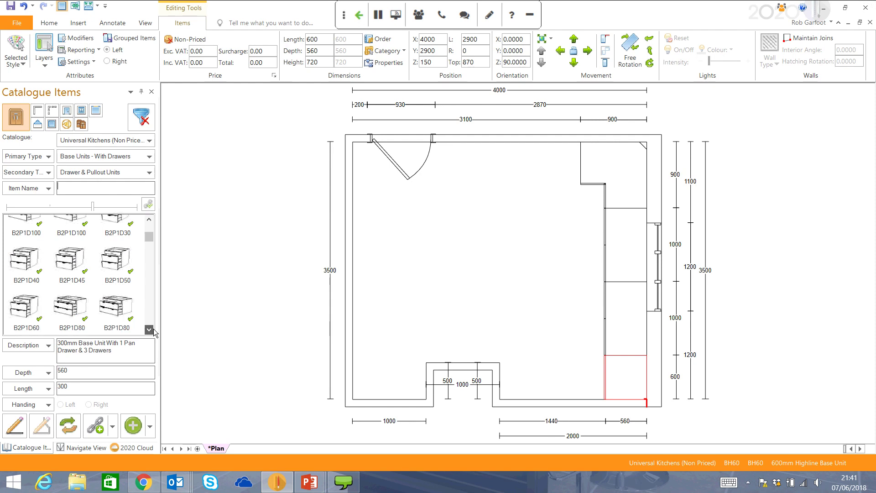
{"action": "scroll", "coordinate": [152, 329], "scroll_direction": "down", "scroll_amount": 3}
{"action": "left_click", "coordinate": [28, 315]}
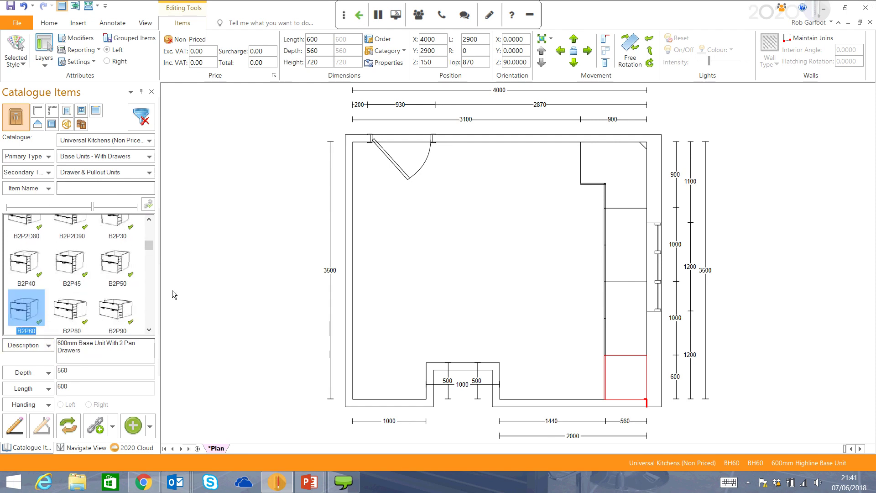
{"action": "left_click", "coordinate": [539, 139]}
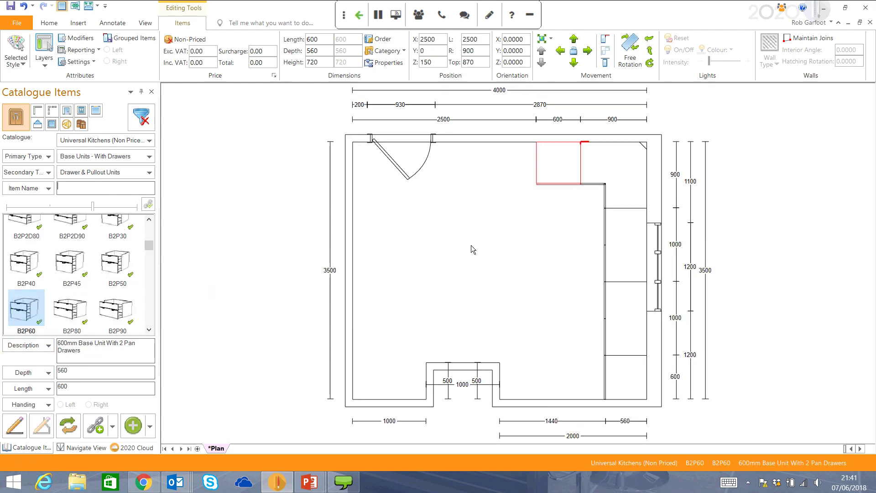
Switch the unit catalogue's primary type to other base units
{"action": "left_click", "coordinate": [112, 159]}
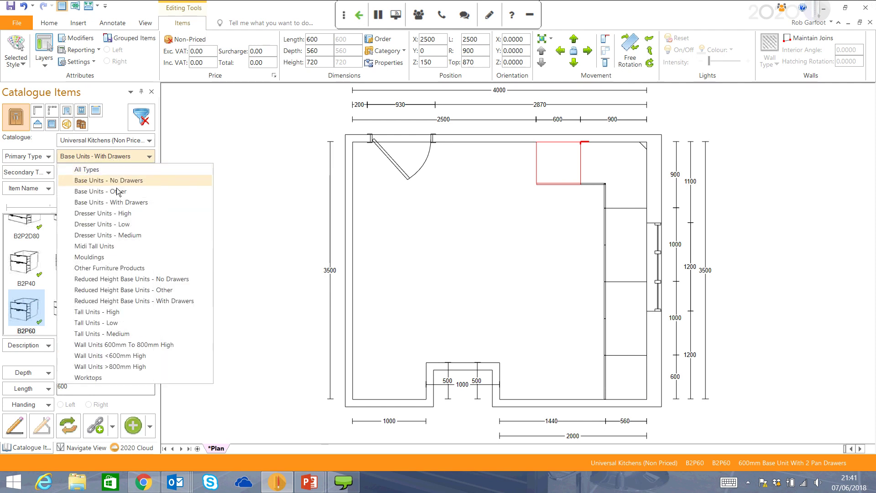
{"action": "left_click", "coordinate": [117, 192]}
{"action": "left_click", "coordinate": [112, 174]}
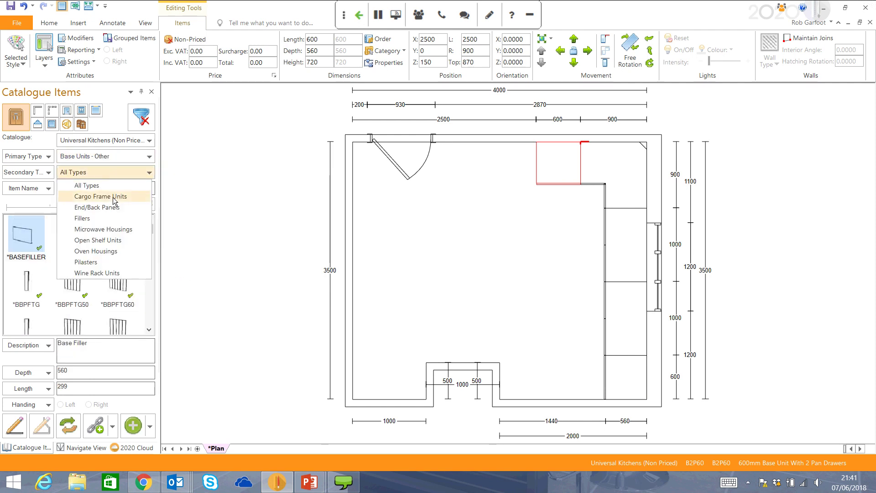
Place a BOH60 oven housing on the top wall, 1900 from the left, confirming Prompted Links
{"action": "left_click", "coordinate": [114, 251]}
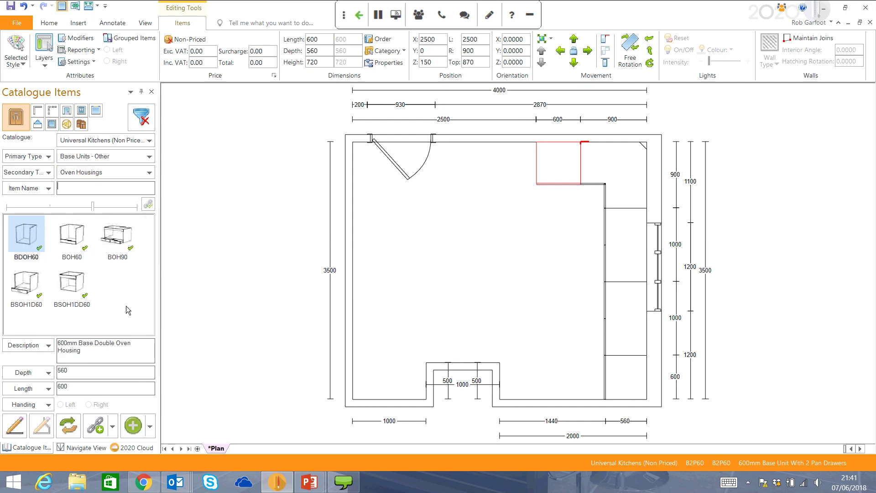
{"action": "left_click", "coordinate": [77, 255]}
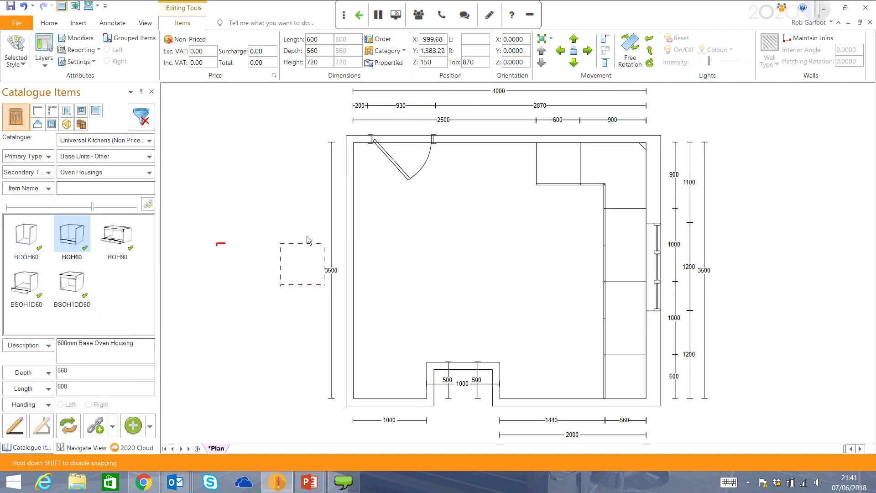
{"action": "left_click", "coordinate": [493, 141]}
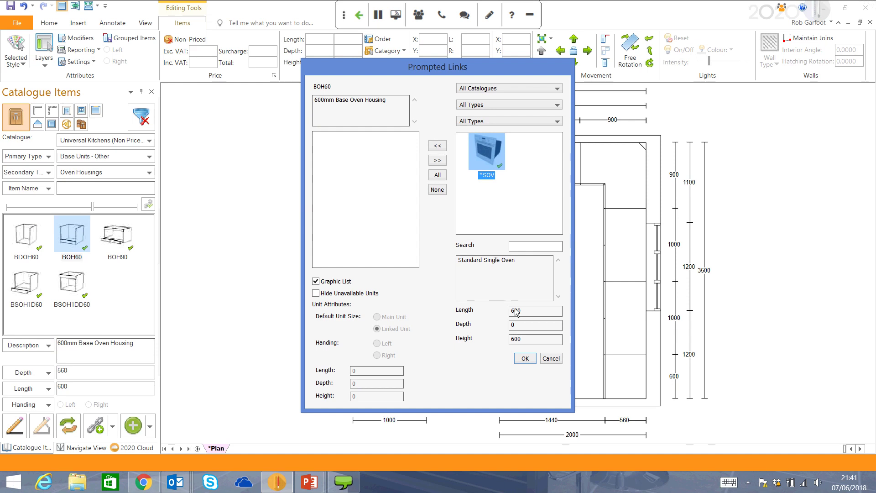
{"action": "left_click", "coordinate": [524, 359]}
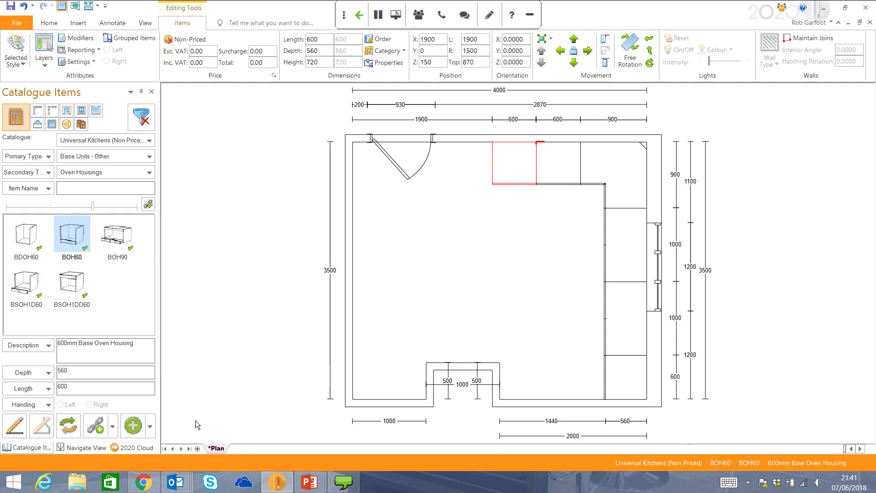
Filter 2020 Cloud to Neff and put the B14M42S5GB single oven into the housing
{"action": "left_click", "coordinate": [147, 449]}
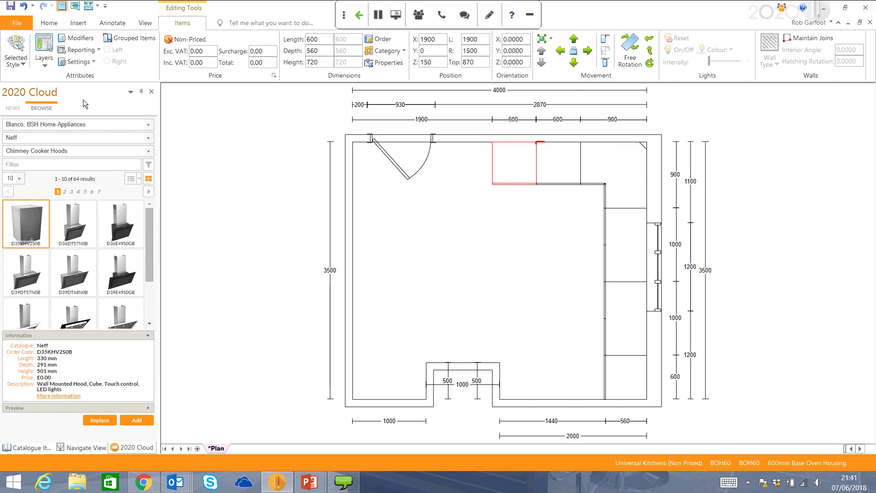
{"action": "left_click", "coordinate": [149, 125]}
{"action": "mouse_move", "coordinate": [149, 177]}
{"action": "left_mouse_down"}
{"action": "mouse_move", "coordinate": [148, 214]}
{"action": "mouse_move", "coordinate": [155, 163]}
{"action": "left_mouse_up"}
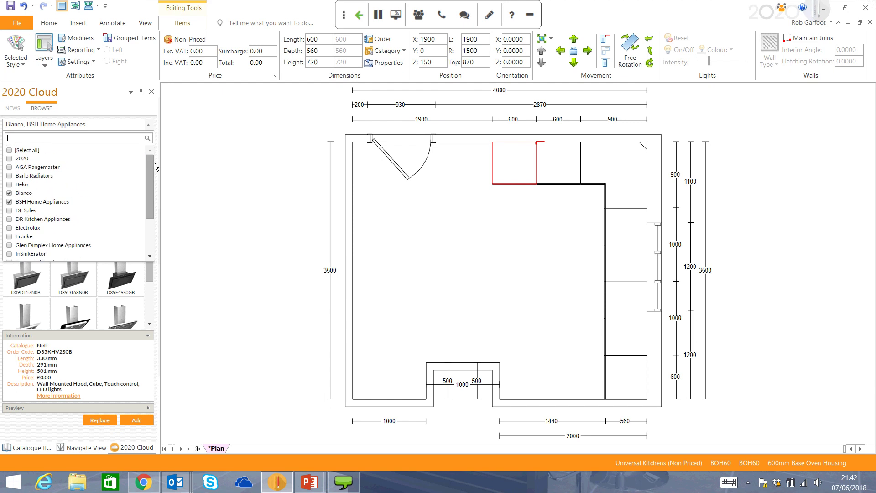
{"action": "left_click", "coordinate": [105, 122]}
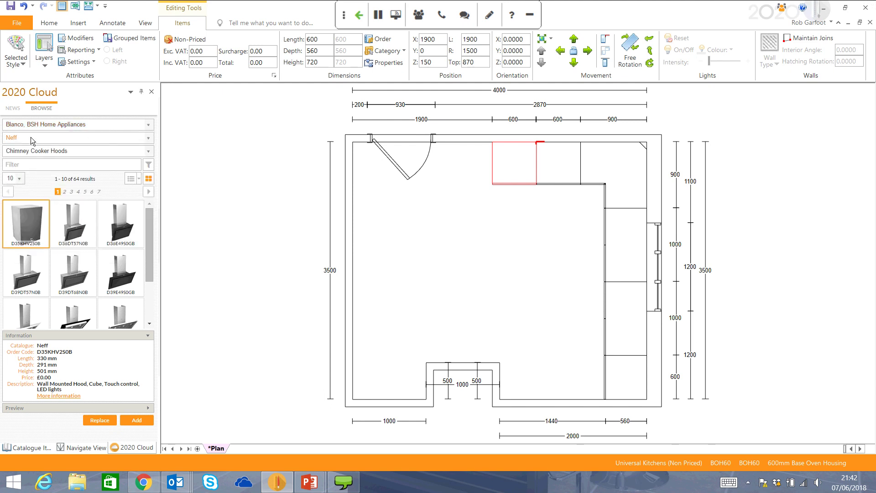
{"action": "left_click", "coordinate": [59, 152]}
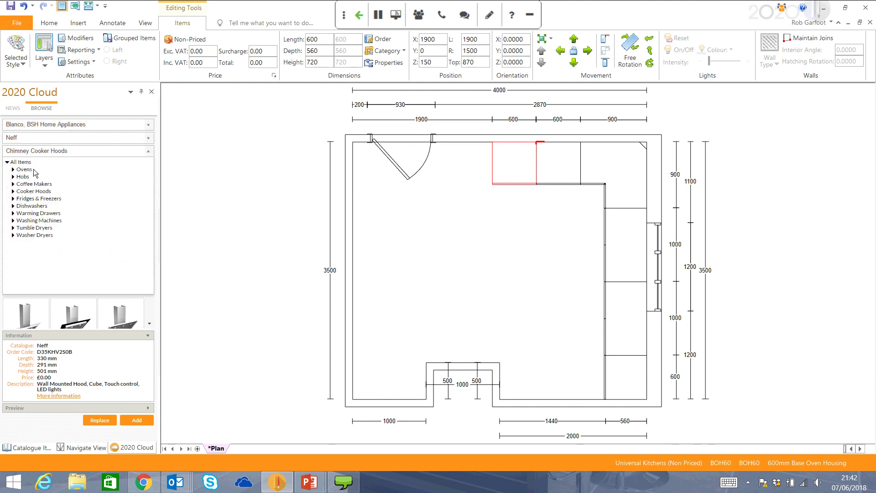
{"action": "left_click", "coordinate": [14, 170]}
{"action": "left_click", "coordinate": [37, 177]}
{"action": "left_click_drag", "start_coordinate": [73, 224], "coordinate": [478, 271]}
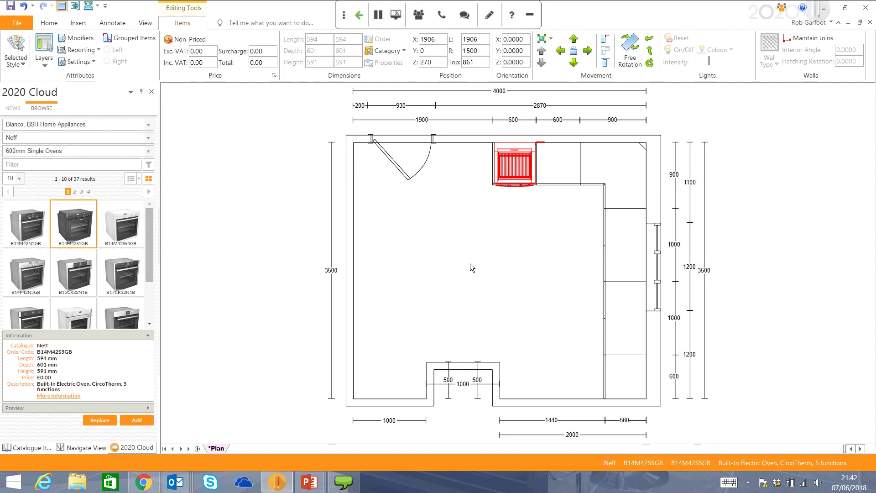
Place the Neff D36DT57N0B chimney cooker hood above the oven
{"action": "left_click", "coordinate": [62, 151]}
{"action": "left_click", "coordinate": [14, 170]}
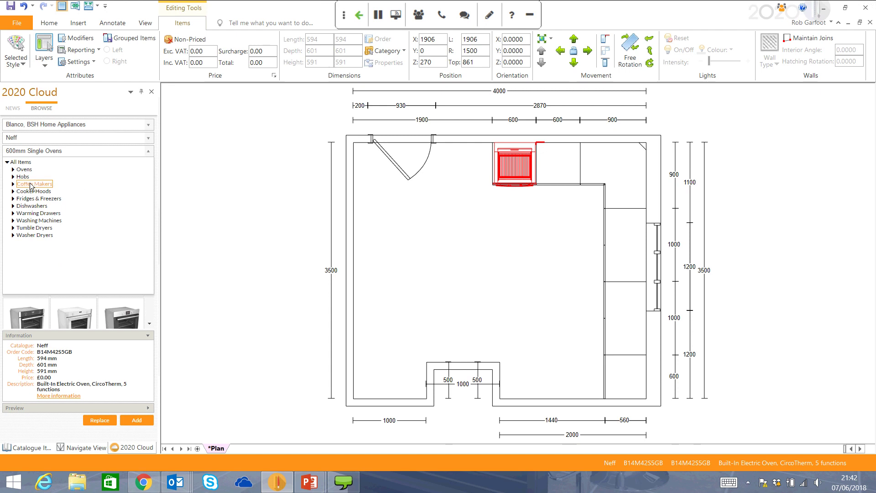
{"action": "left_click", "coordinate": [33, 192]}
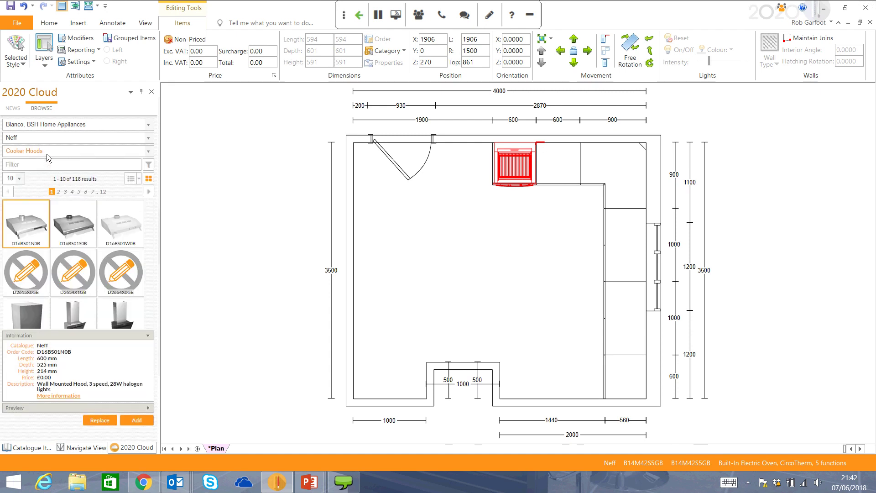
{"action": "left_click", "coordinate": [47, 153]}
{"action": "left_click", "coordinate": [13, 192]}
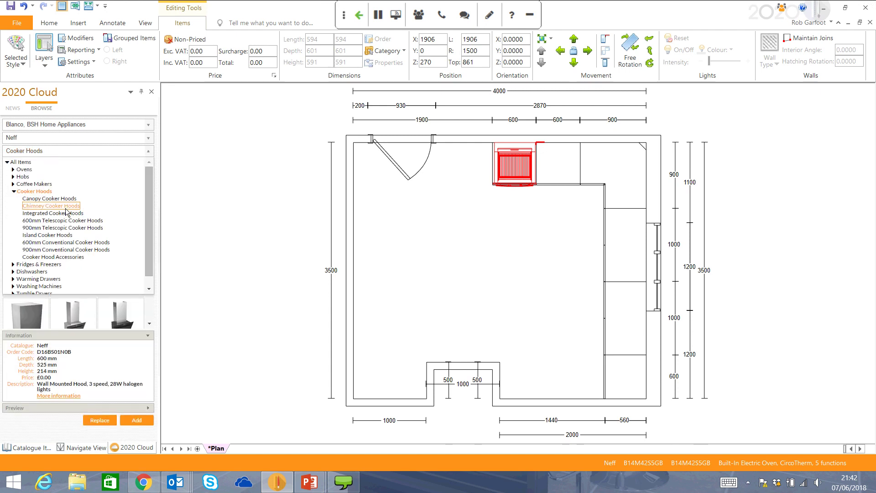
{"action": "left_click", "coordinate": [65, 208]}
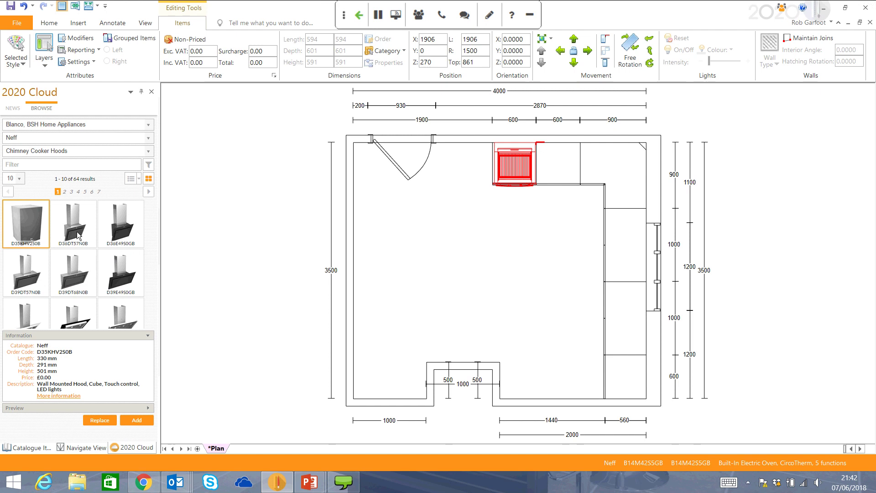
{"action": "left_click_drag", "start_coordinate": [223, 232], "coordinate": [491, 139]}
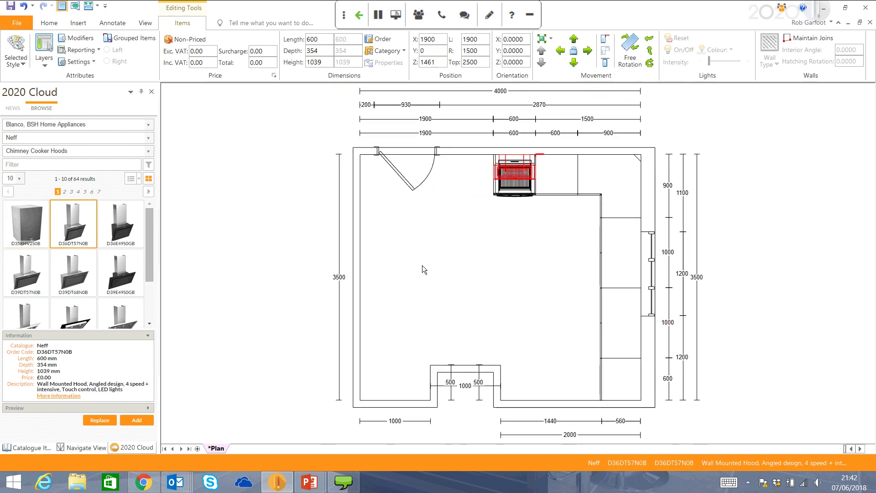
Place the Neff T10B40X2 ceramic hob over the oven housing
{"action": "left_click", "coordinate": [59, 150]}
{"action": "left_click", "coordinate": [22, 171]}
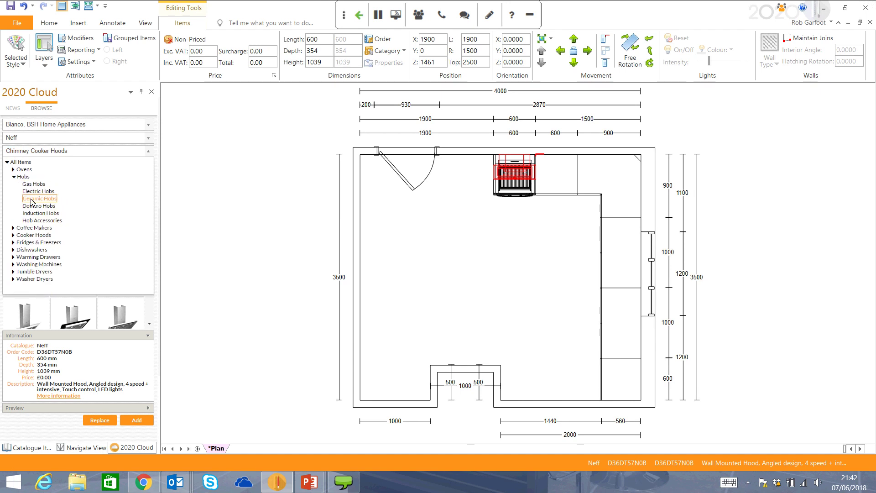
{"action": "left_click", "coordinate": [31, 199]}
{"action": "left_click_drag", "start_coordinate": [25, 224], "coordinate": [485, 205]}
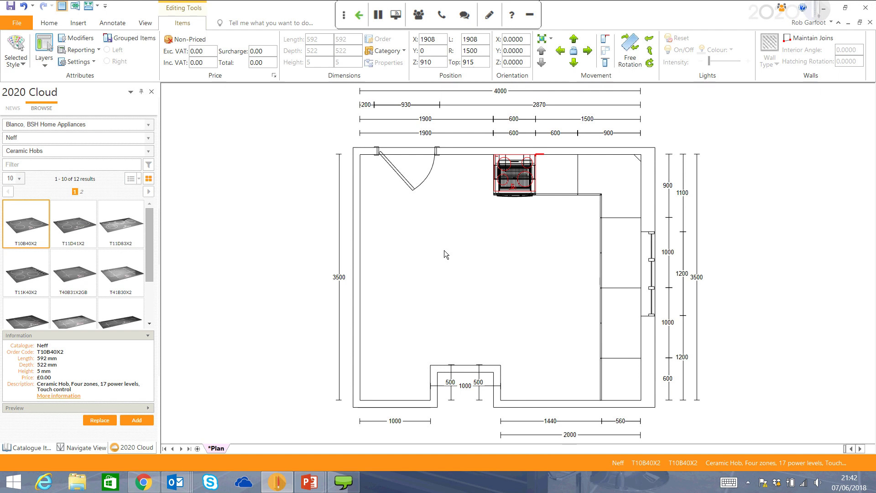
Change the brand filter from Neff to Blanco and place the BL450818 sink on the right run
{"action": "left_click", "coordinate": [51, 127]}
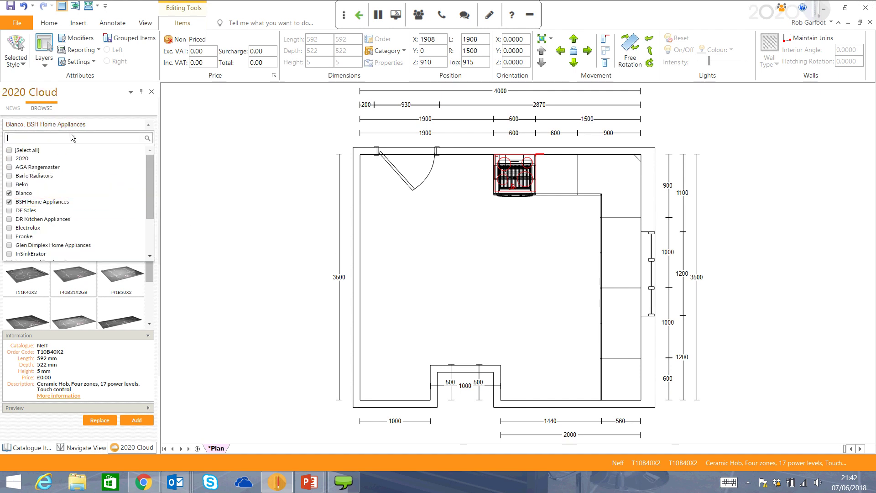
{"action": "left_click", "coordinate": [64, 139]}
{"action": "left_click", "coordinate": [9, 172]}
{"action": "left_click", "coordinate": [9, 198]}
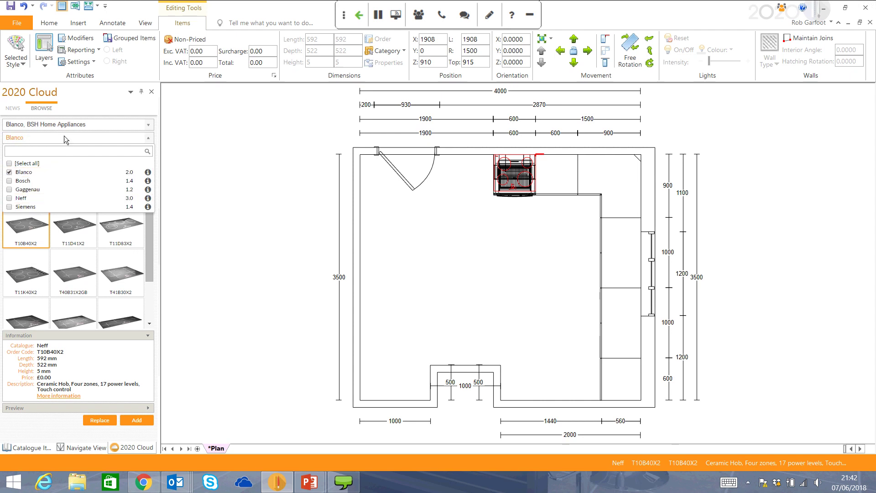
{"action": "left_click", "coordinate": [61, 138]}
{"action": "left_click", "coordinate": [46, 150]}
{"action": "scroll", "coordinate": [15, 165], "scroll_direction": "down", "scroll_amount": 1}
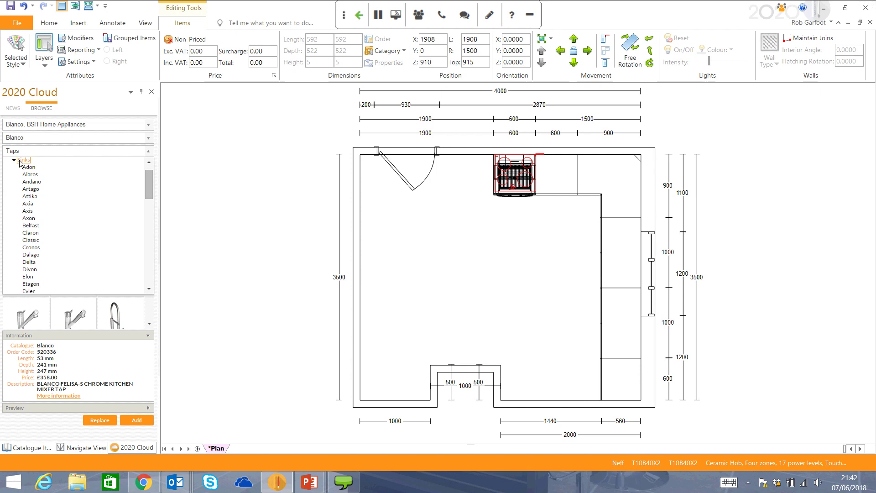
{"action": "left_click", "coordinate": [22, 158]}
{"action": "left_click_drag", "start_coordinate": [121, 273], "coordinate": [639, 225]}
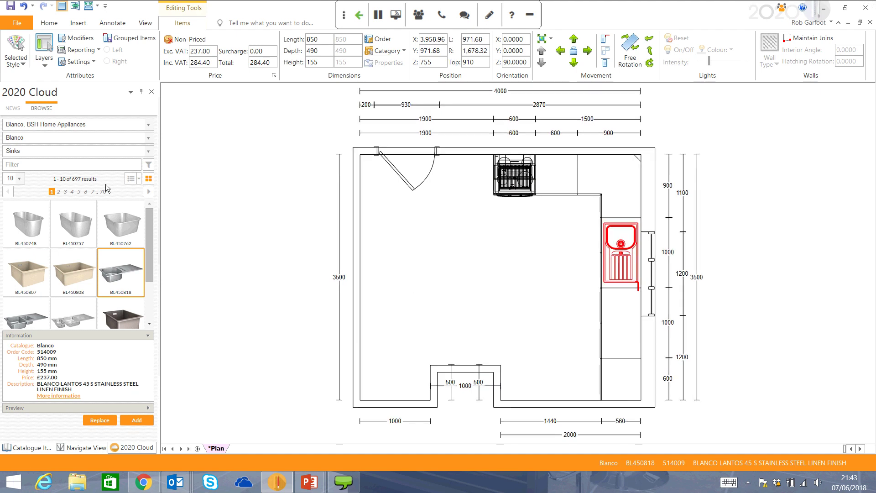
Add the Blanco BL2900CH mixer tap to the sink
{"action": "left_click", "coordinate": [56, 151]}
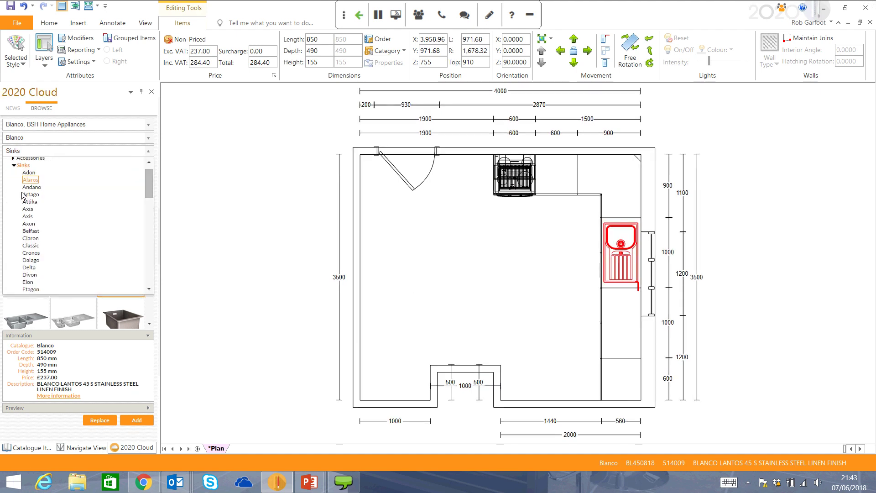
{"action": "left_click", "coordinate": [12, 168]}
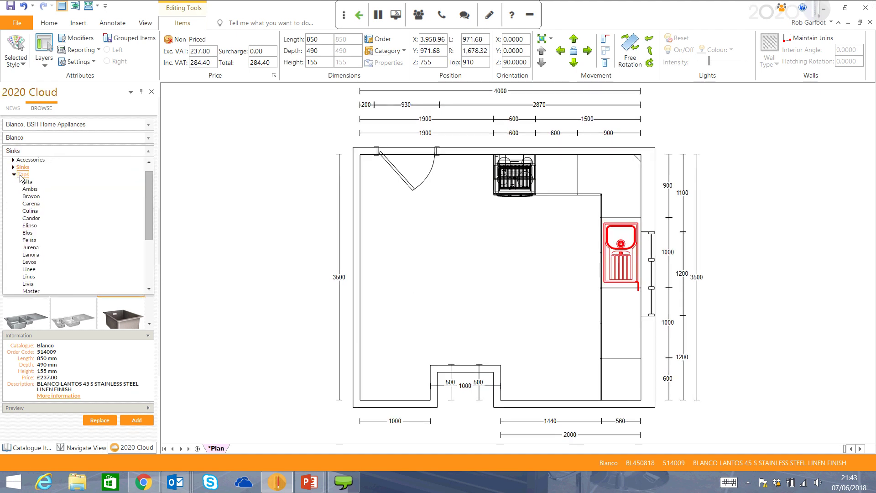
{"action": "left_click", "coordinate": [22, 175]}
{"action": "left_click_drag", "start_coordinate": [26, 224], "coordinate": [634, 253]}
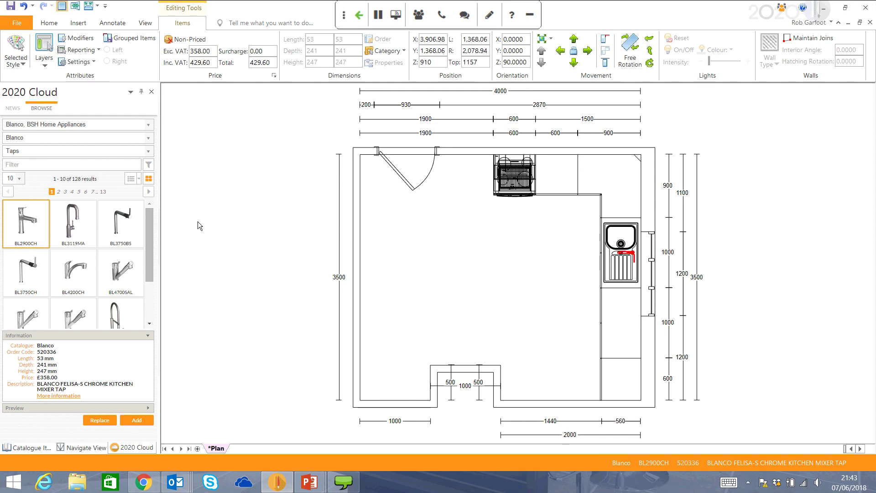
Filter the unit catalogue to base units without drawers, single door units
{"action": "left_click", "coordinate": [31, 448]}
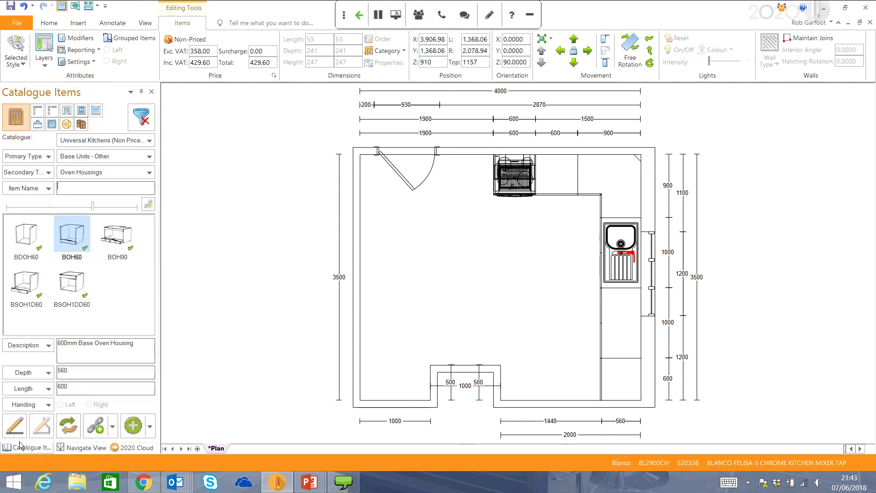
{"action": "left_click", "coordinate": [121, 159]}
{"action": "left_click", "coordinate": [124, 181]}
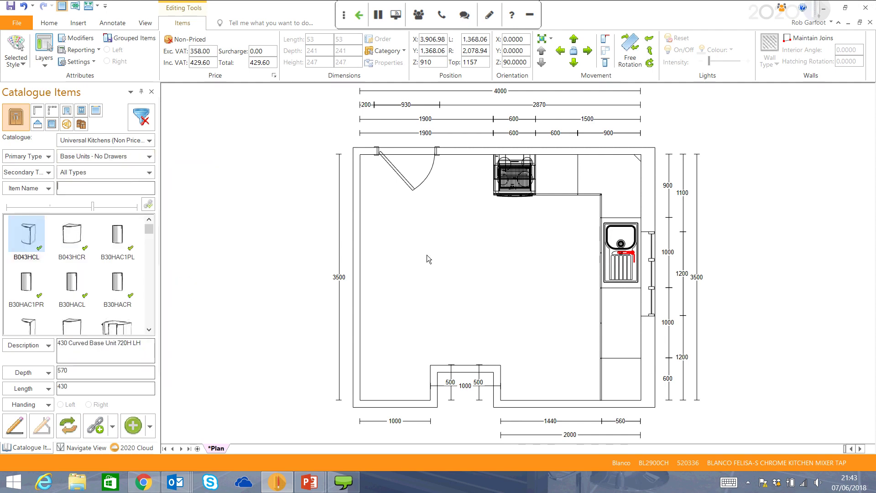
{"action": "left_click", "coordinate": [134, 172]}
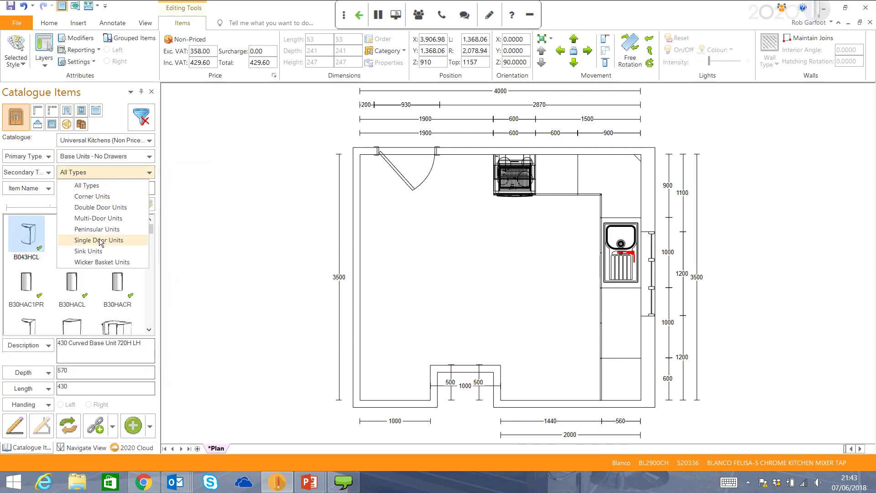
{"action": "left_click", "coordinate": [106, 244]}
Place a BH60 base unit against the top wall
{"action": "scroll", "coordinate": [138, 316], "scroll_direction": "down", "scroll_amount": 5}
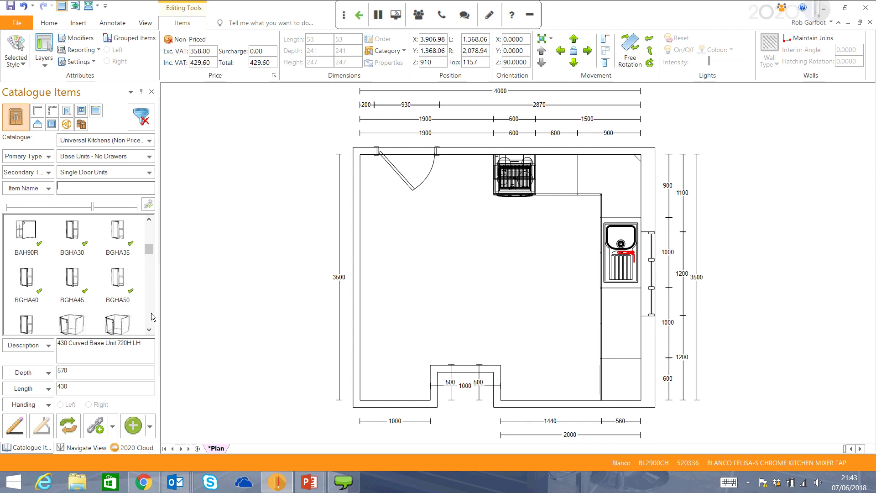
{"action": "scroll", "coordinate": [153, 316], "scroll_direction": "down", "scroll_amount": 5}
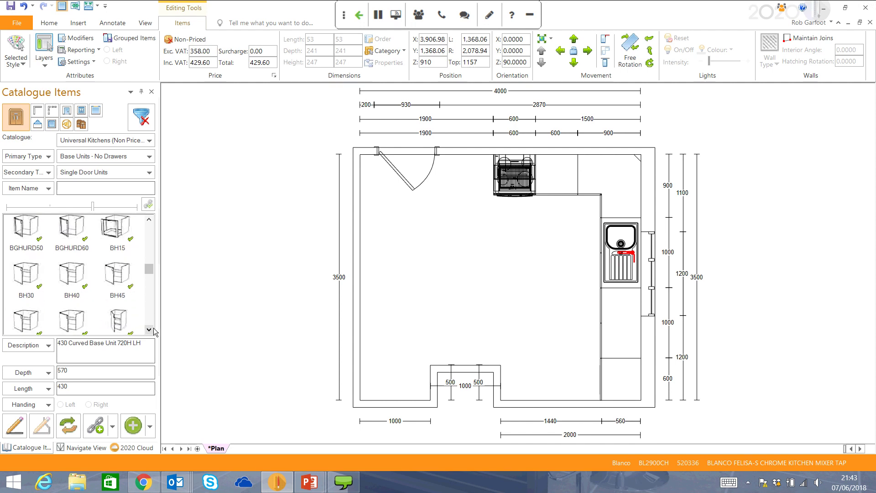
{"action": "left_click", "coordinate": [148, 329]}
{"action": "left_click", "coordinate": [72, 298]}
{"action": "left_click_drag", "start_coordinate": [71, 301], "coordinate": [454, 148]}
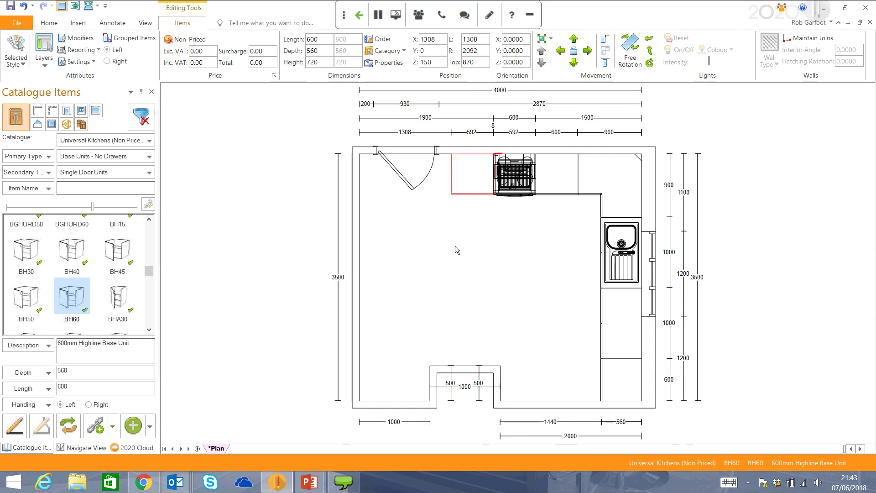
Nudge the BH60 2 mm left and 594 mm right, then add another BH60 beside the oven
{"action": "key", "text": "Left"}
{"action": "type", "text": "2"}
{"action": "key", "text": "Return"}
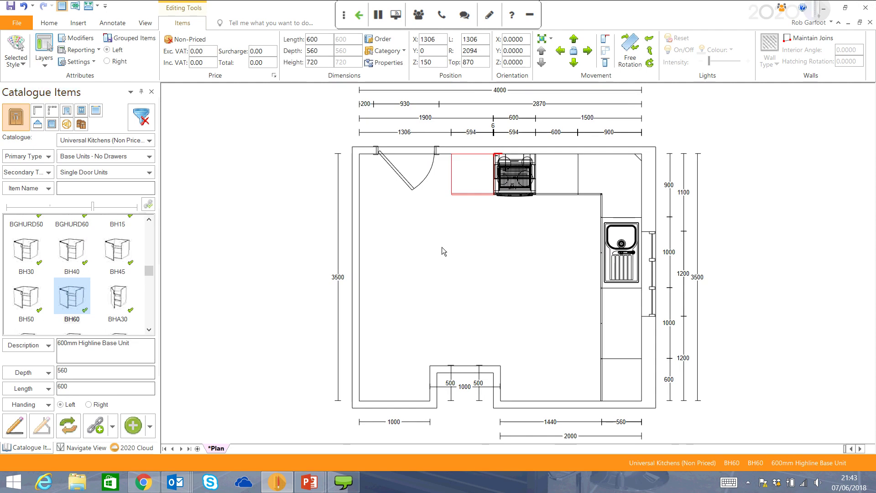
{"action": "key", "text": "Right"}
{"action": "type", "text": "594"}
{"action": "key", "text": "Return"}
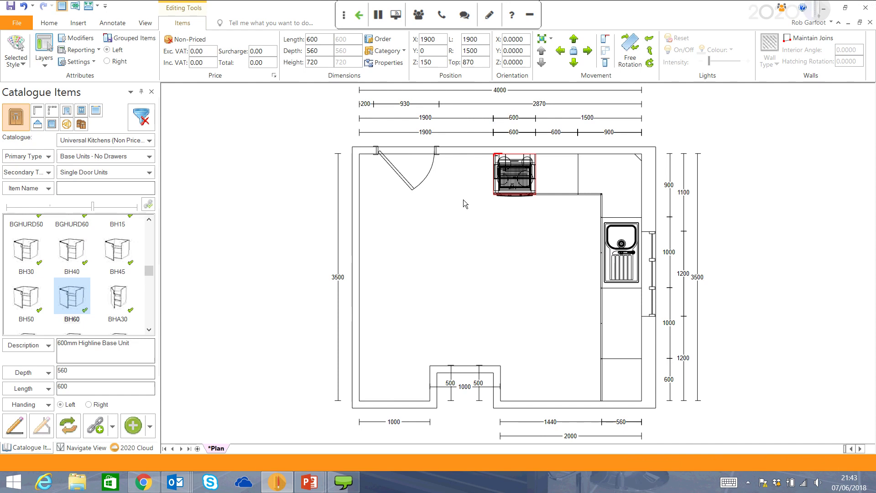
{"action": "left_click", "coordinate": [269, 360]}
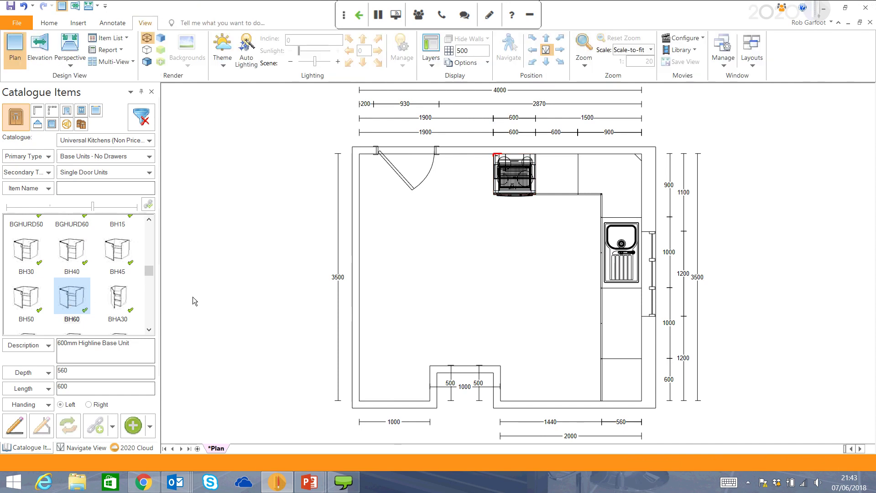
{"action": "left_click_drag", "start_coordinate": [192, 297], "coordinate": [452, 153]}
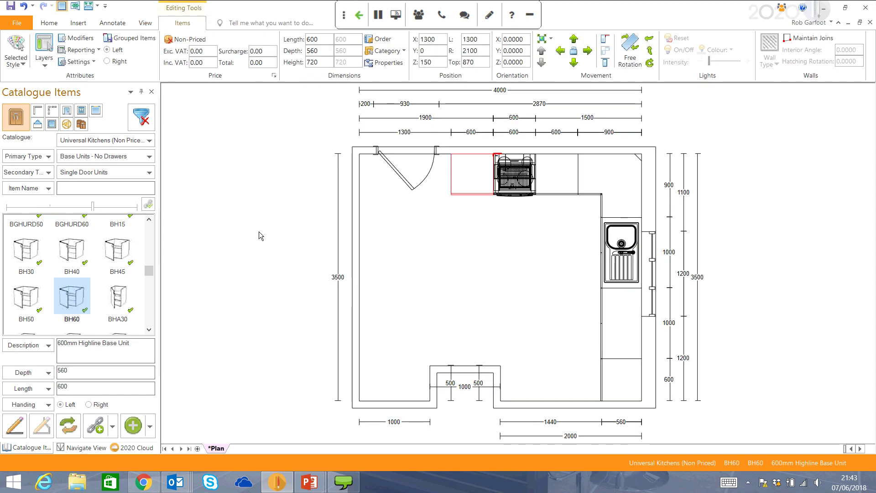
Filter the catalogue to 600–800mm wall units, single door
{"action": "left_click", "coordinate": [237, 229]}
{"action": "left_click", "coordinate": [122, 157]}
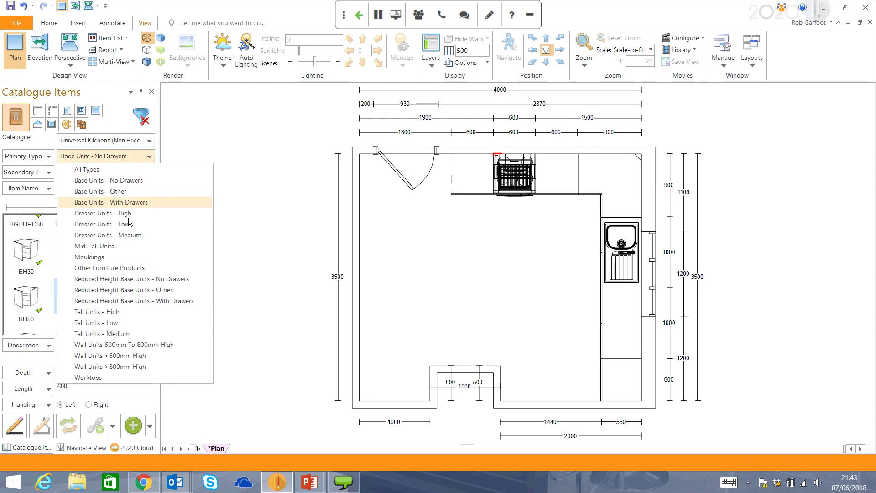
{"action": "left_click", "coordinate": [136, 345]}
{"action": "left_click", "coordinate": [105, 171]}
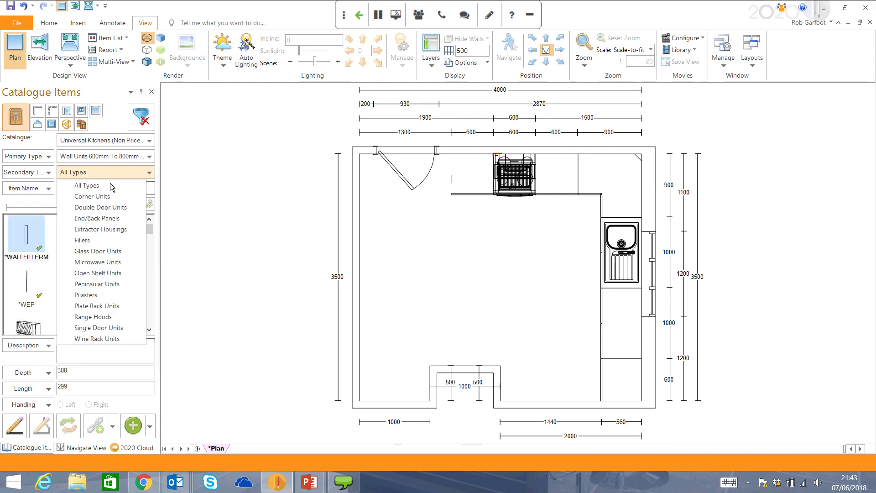
{"action": "left_click", "coordinate": [114, 331]}
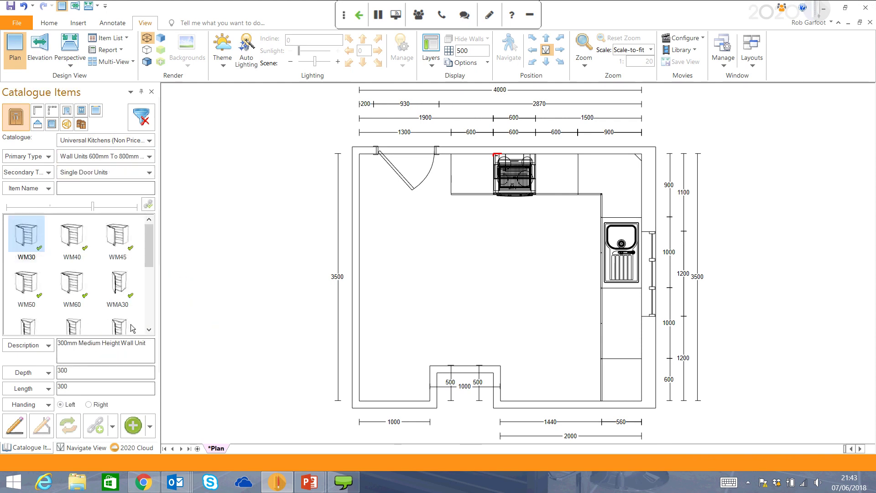
Place a WM60 wall unit on the top wall, accepting the Style Details
{"action": "left_click", "coordinate": [76, 292]}
{"action": "left_click_drag", "start_coordinate": [76, 292], "coordinate": [451, 153]}
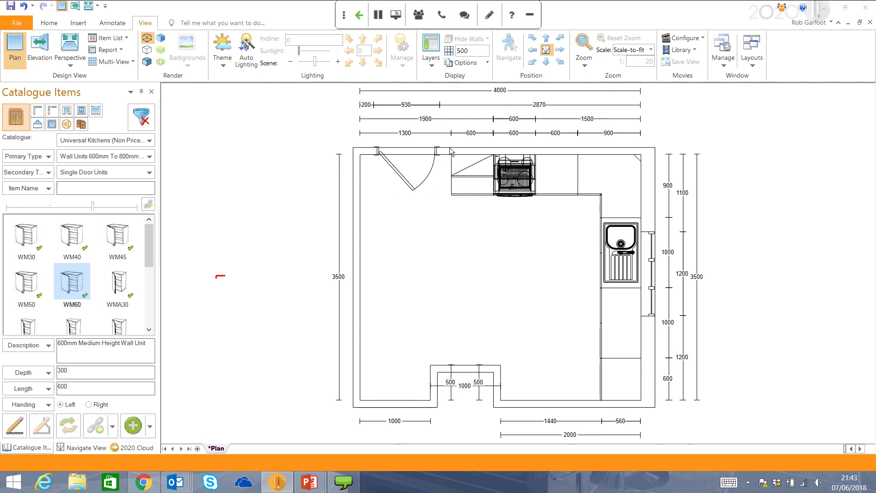
{"action": "left_click", "coordinate": [346, 345]}
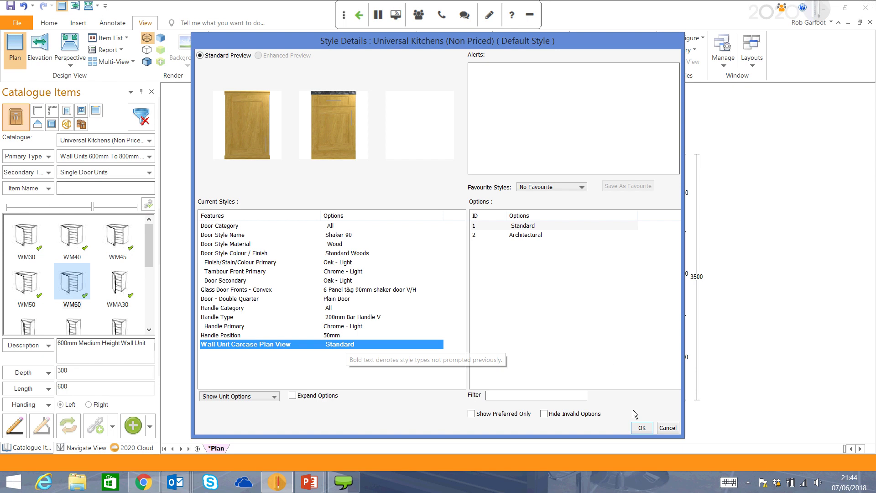
{"action": "left_click", "coordinate": [643, 428]}
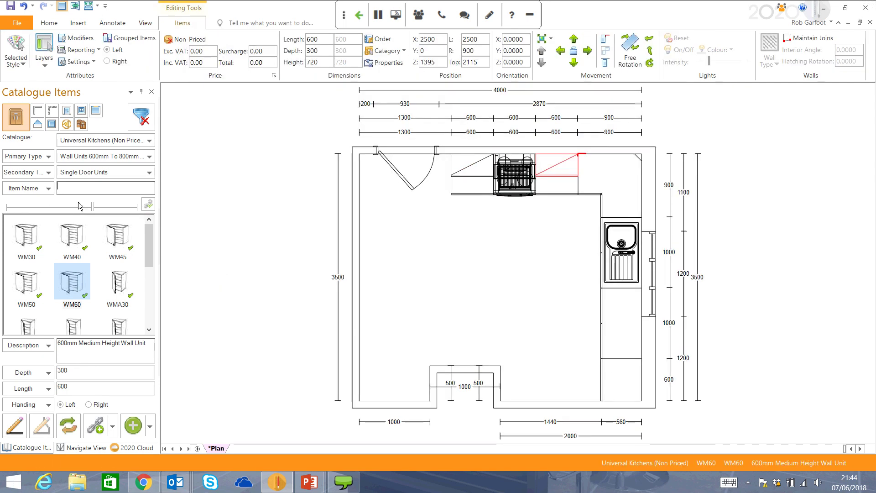
Switch to double door wall units and place a WM90 in the top-right corner
{"action": "left_click", "coordinate": [94, 173]}
{"action": "left_click", "coordinate": [97, 210]}
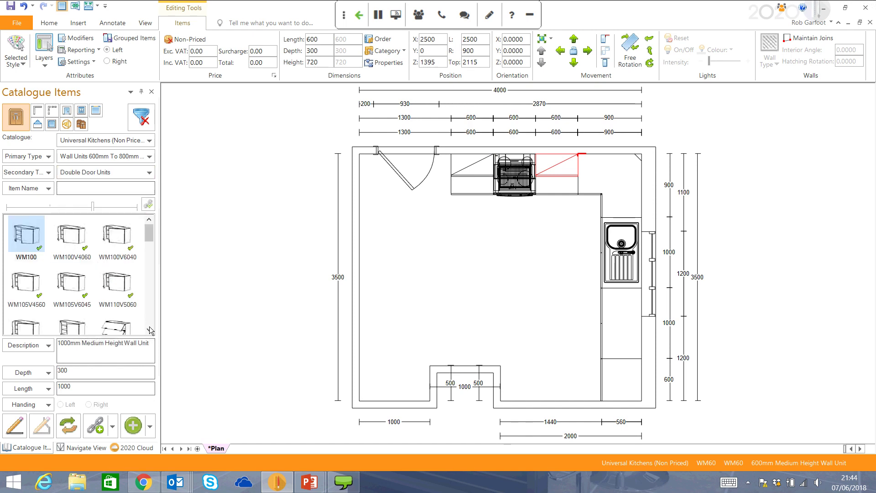
{"action": "scroll", "coordinate": [151, 331], "scroll_direction": "down", "scroll_amount": 5}
{"action": "scroll", "coordinate": [151, 330], "scroll_direction": "down", "scroll_amount": 5}
{"action": "scroll", "coordinate": [151, 331], "scroll_direction": "down", "scroll_amount": 1}
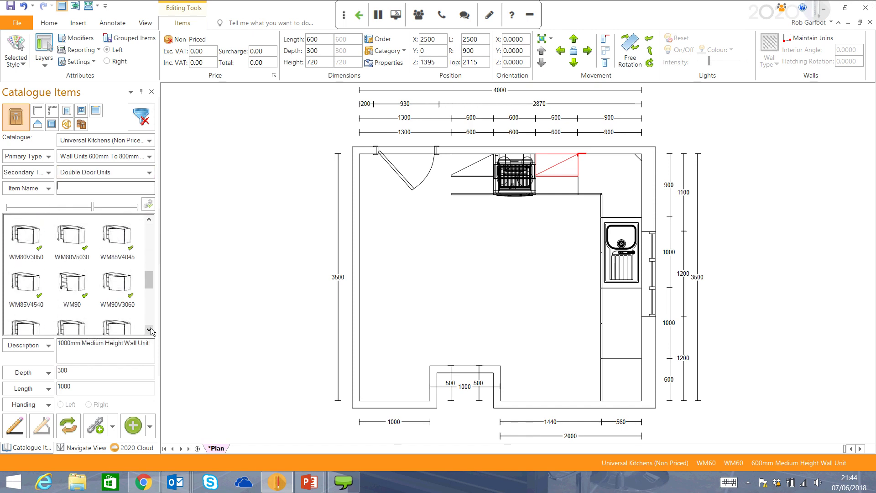
{"action": "left_click", "coordinate": [83, 287]}
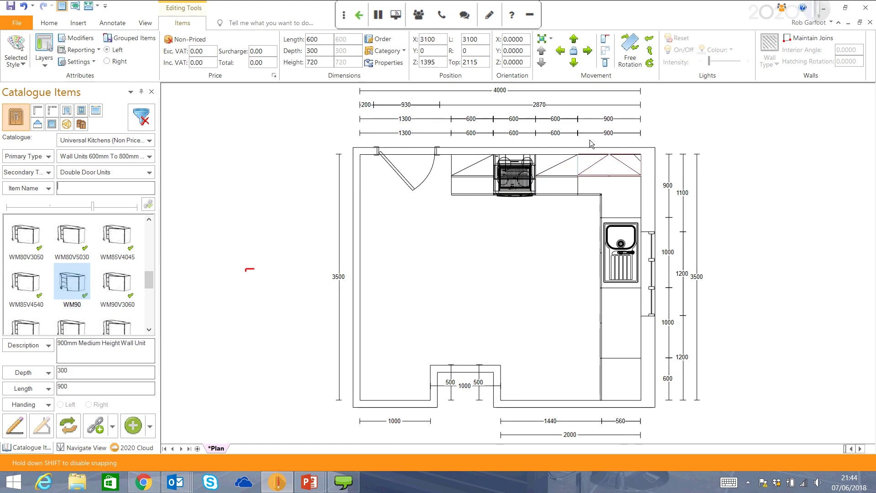
{"action": "left_click", "coordinate": [554, 249]}
Deselect the wall unit and bring up the PowerPoint windows from the taskbar
{"action": "left_click", "coordinate": [276, 216]}
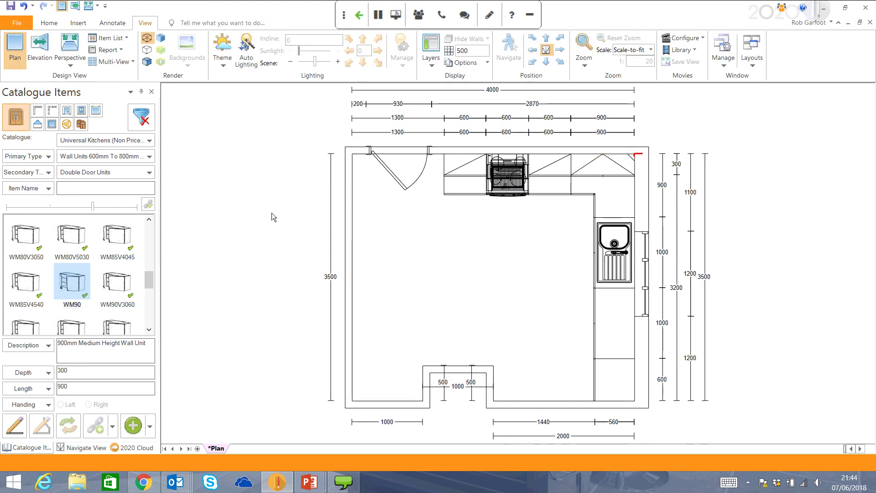
{"action": "right_click", "coordinate": [382, 197]}
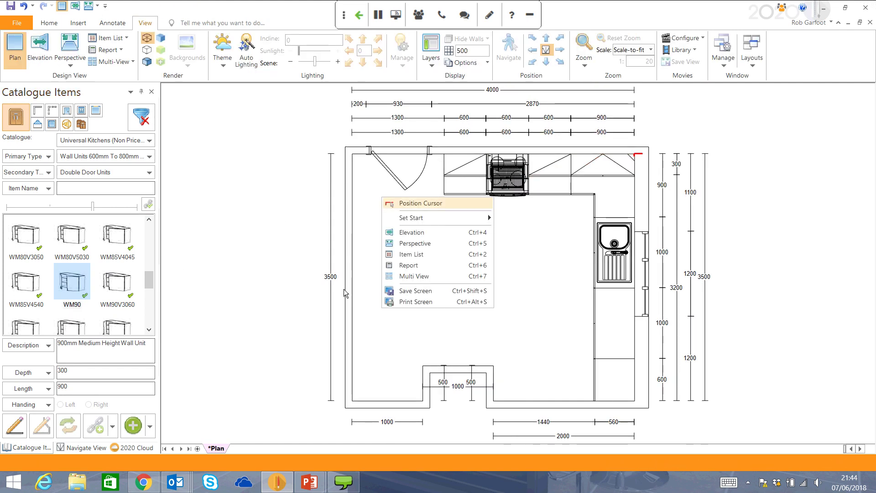
{"action": "left_click", "coordinate": [310, 482]}
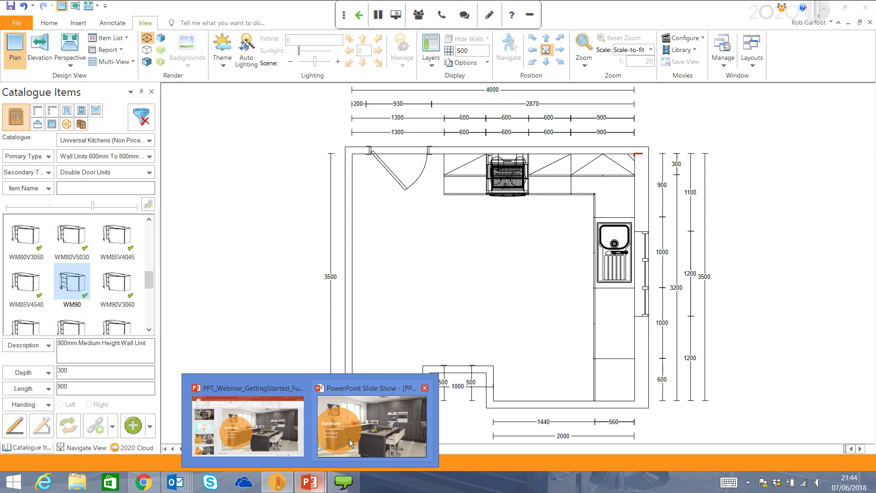
Return to the PowerPoint slideshow and advance to the Views slide
{"action": "left_click", "coordinate": [351, 437]}
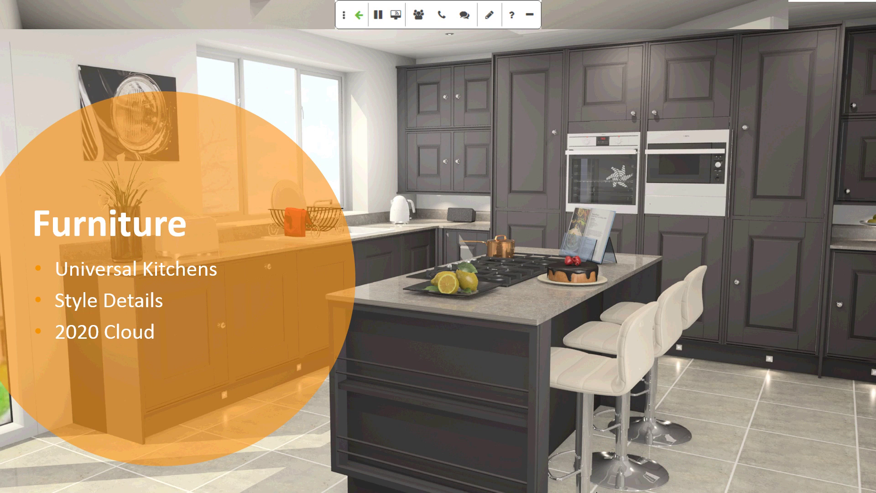
{"action": "key", "text": "Right"}
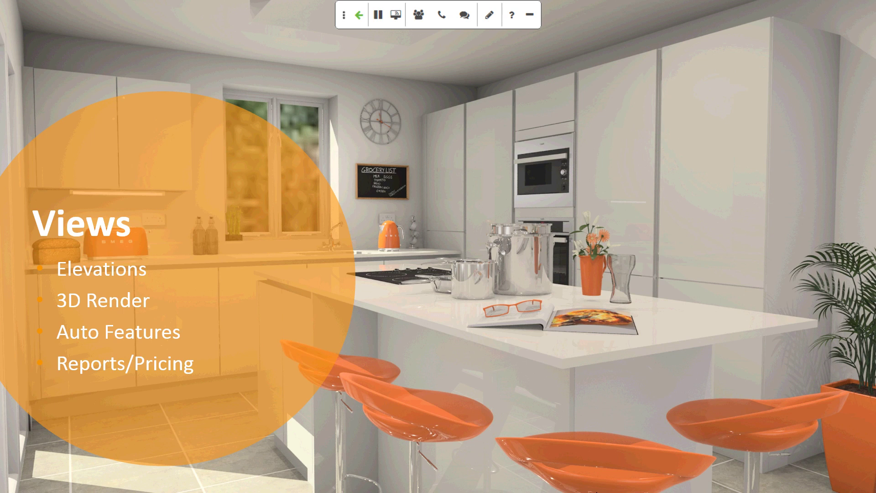
Return to 2020 Fusion and switch the plan to the wall elevation view
{"action": "key", "text": "alt+Tab"}
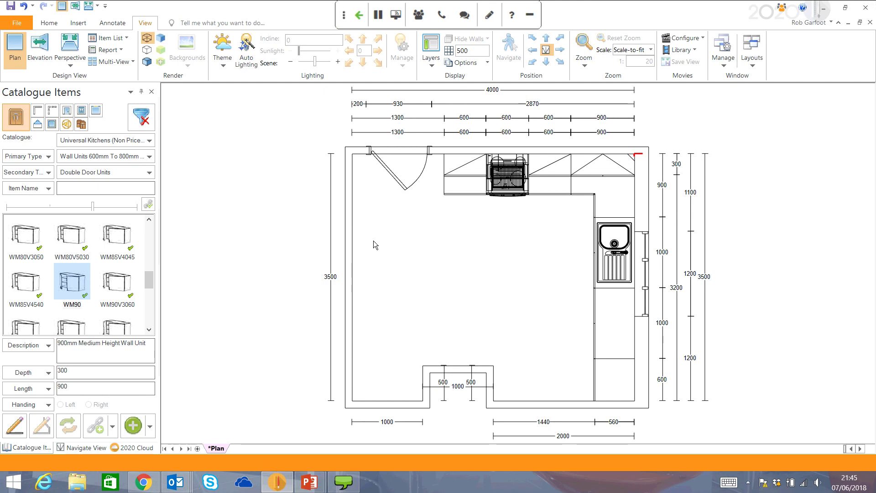
{"action": "right_click", "coordinate": [385, 222]}
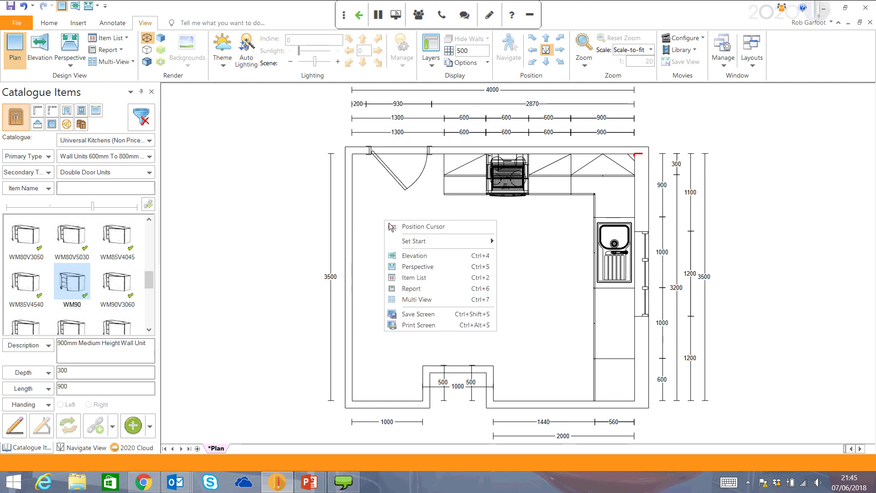
{"action": "left_click", "coordinate": [414, 257]}
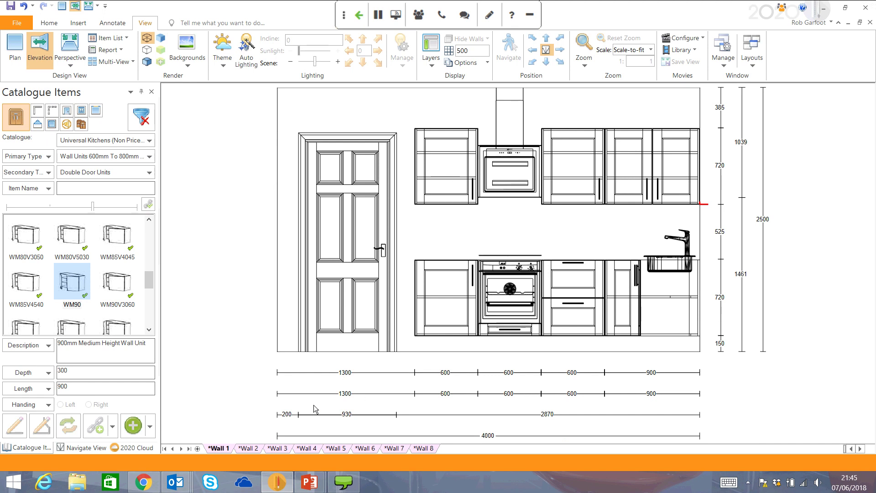
Review the Wall 2 through Wall 8 elevations, then come back to Wall 1
{"action": "left_click", "coordinate": [246, 450]}
{"action": "left_click", "coordinate": [277, 448]}
{"action": "left_click", "coordinate": [305, 450]}
{"action": "left_click", "coordinate": [336, 449]}
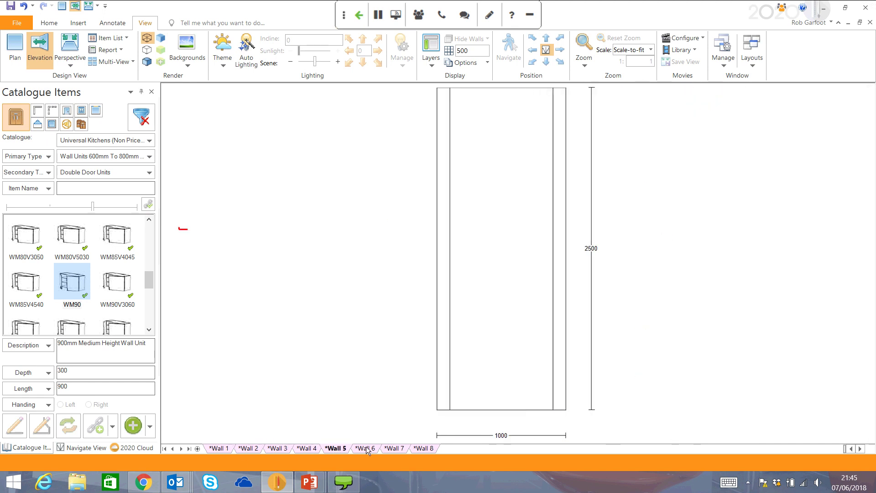
{"action": "left_click", "coordinate": [365, 449]}
{"action": "left_click", "coordinate": [393, 450]}
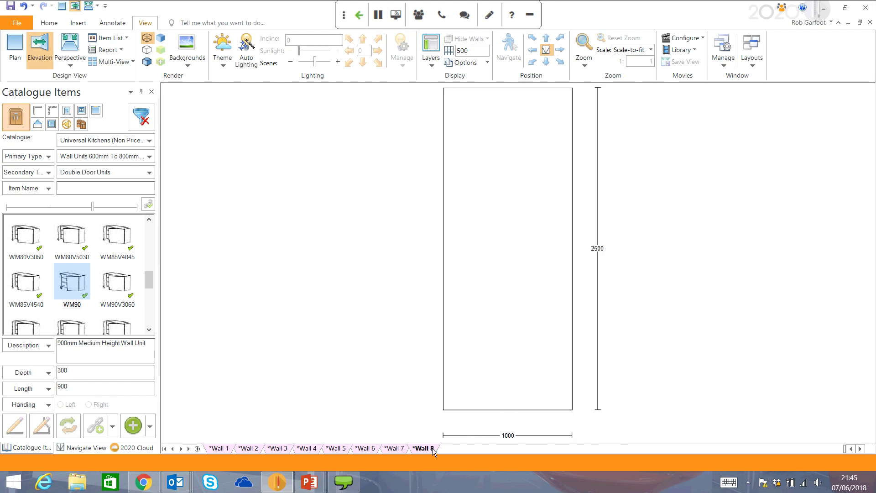
{"action": "left_click", "coordinate": [432, 449]}
{"action": "left_click", "coordinate": [220, 449]}
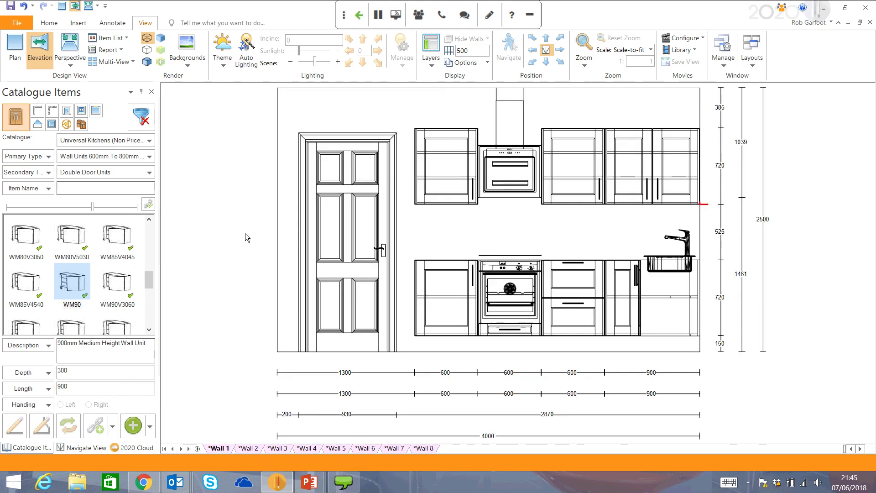
{"action": "right_click", "coordinate": [235, 186]}
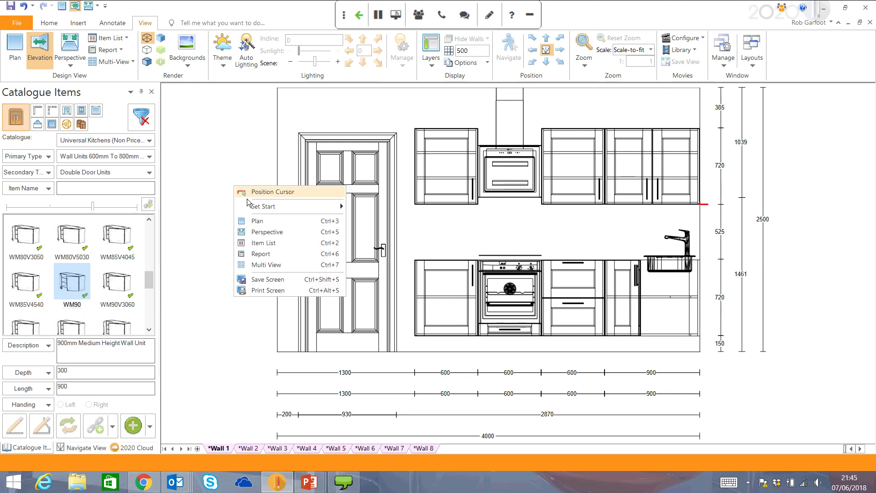
Open the 3D perspective, set its viewpoint and view-to point, and render it in Colour Fill
{"action": "left_click", "coordinate": [261, 234]}
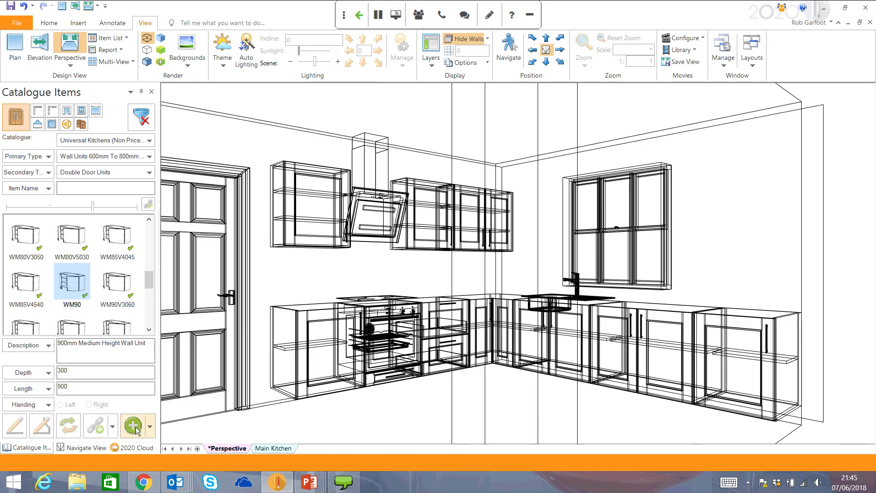
{"action": "left_click", "coordinate": [93, 448]}
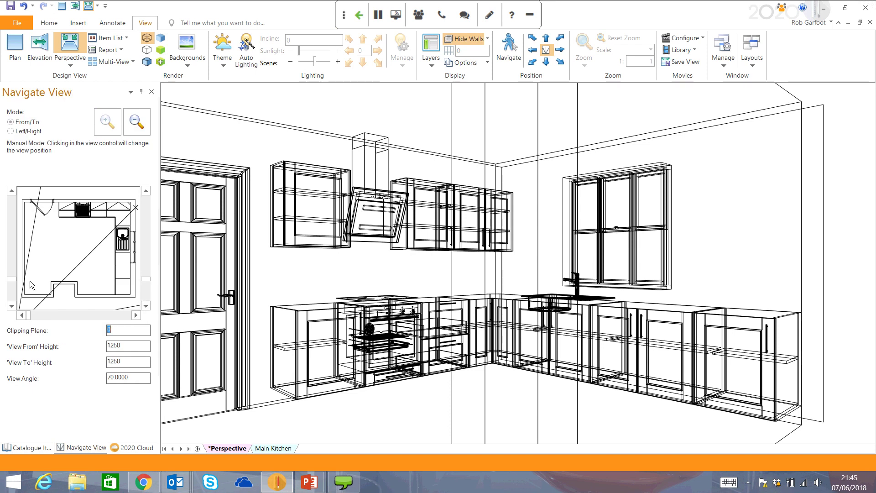
{"action": "left_click", "coordinate": [32, 275]}
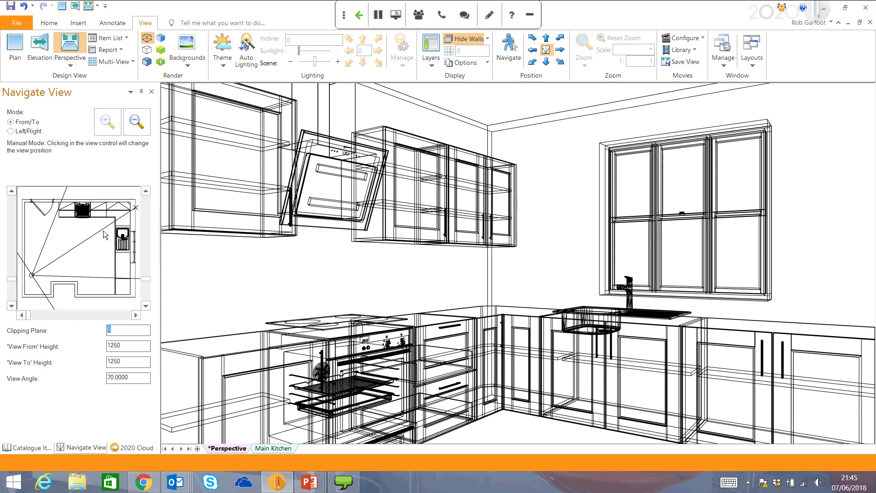
{"action": "left_click", "coordinate": [102, 230]}
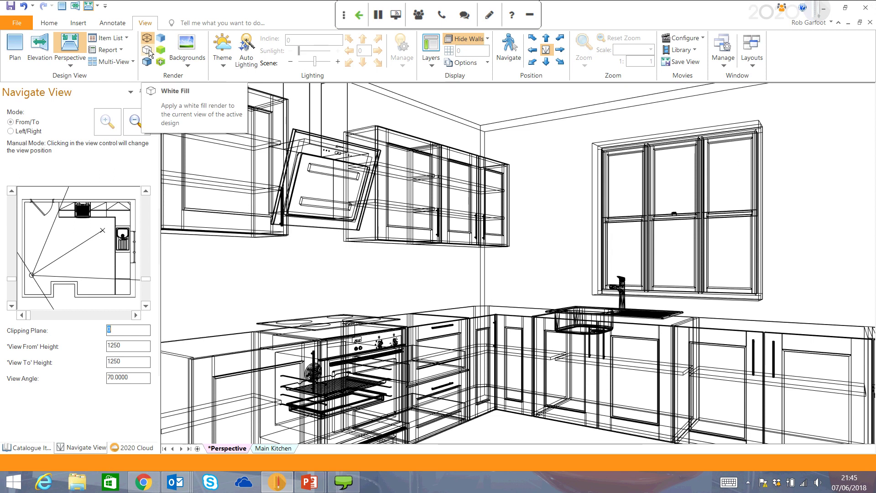
{"action": "left_click", "coordinate": [148, 52]}
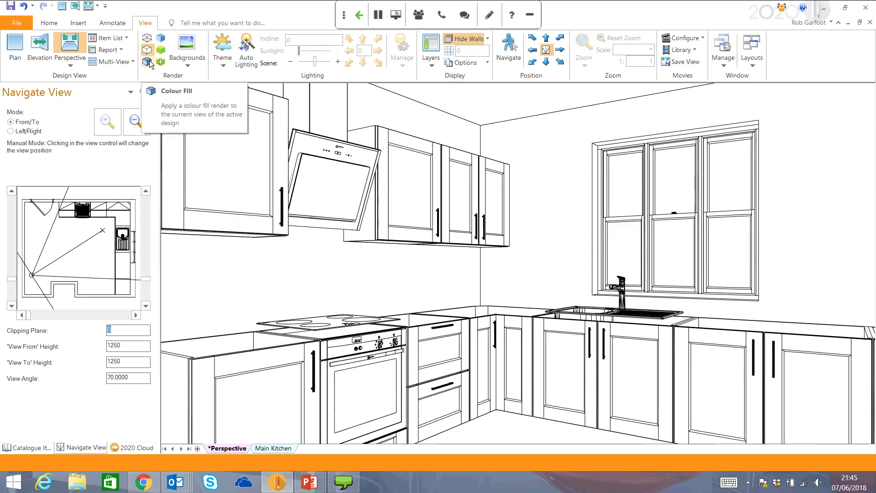
{"action": "left_click", "coordinate": [148, 62]}
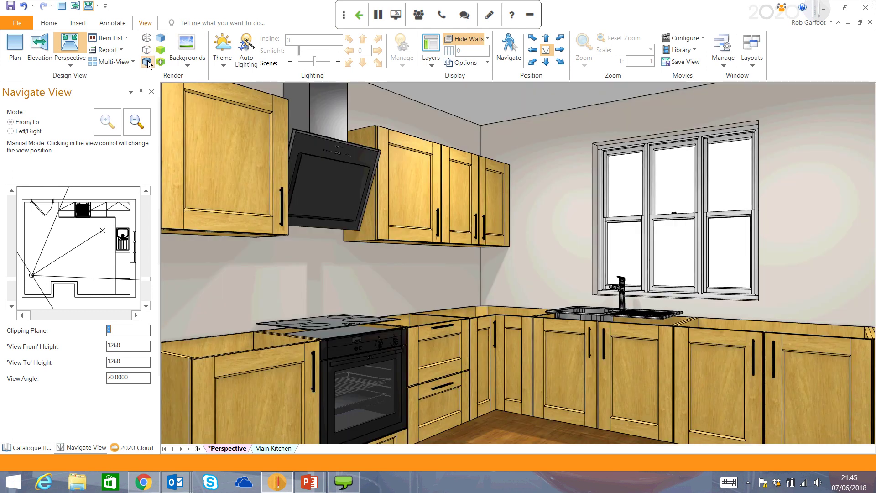
Step the perspective render up through Presentation to Presentation Plus with lighting and shadows
{"action": "left_click", "coordinate": [162, 41]}
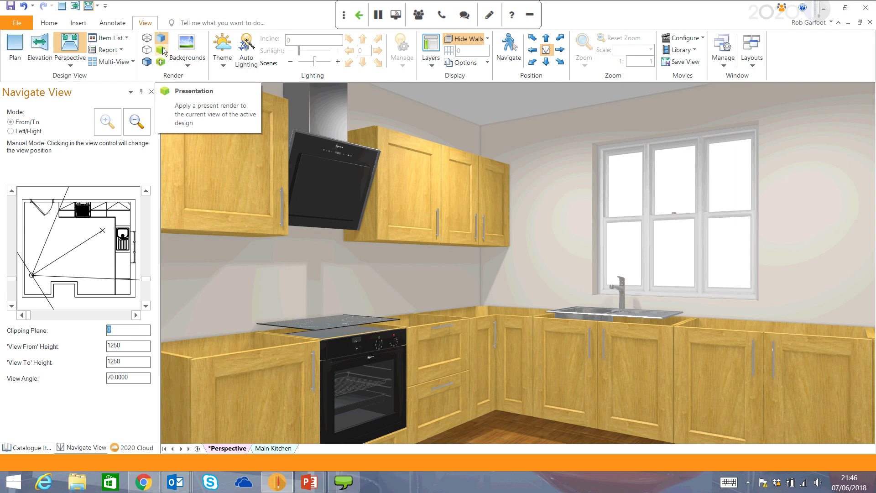
{"action": "left_click", "coordinate": [162, 50]}
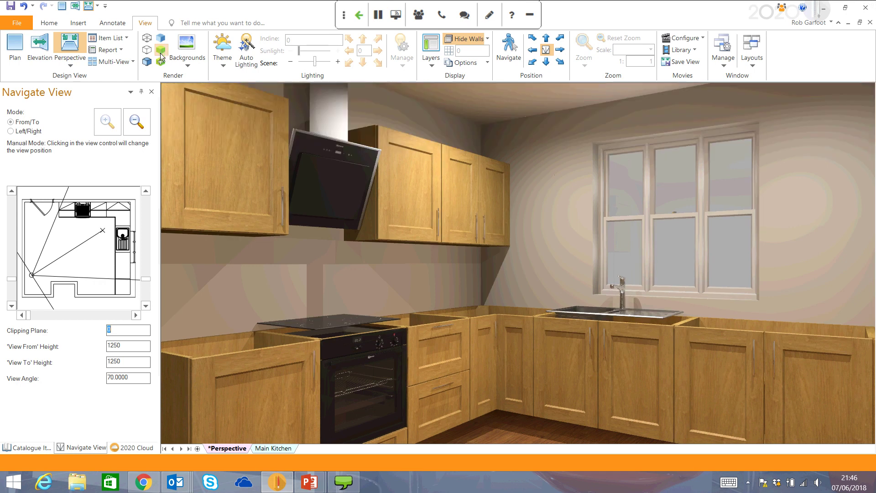
{"action": "left_click", "coordinate": [160, 62]}
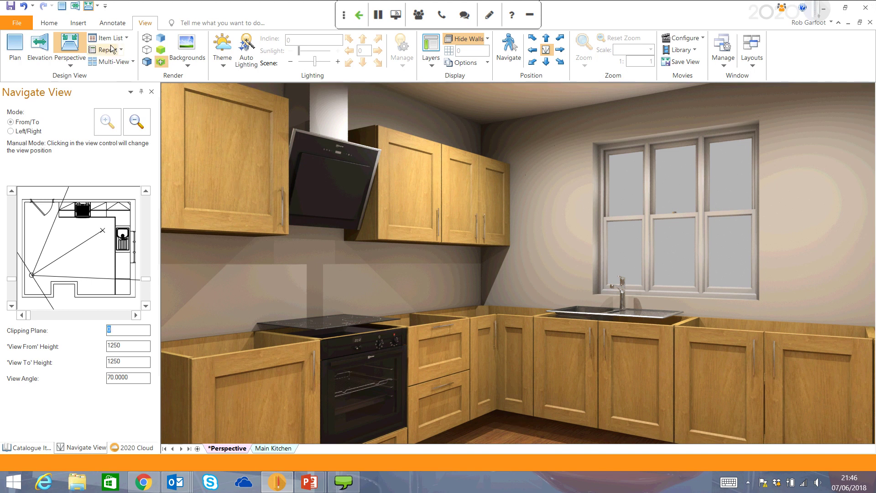
Generate automatic worktops with Cornice and Edit Worktops turned off in Auto Features
{"action": "left_click", "coordinate": [84, 24]}
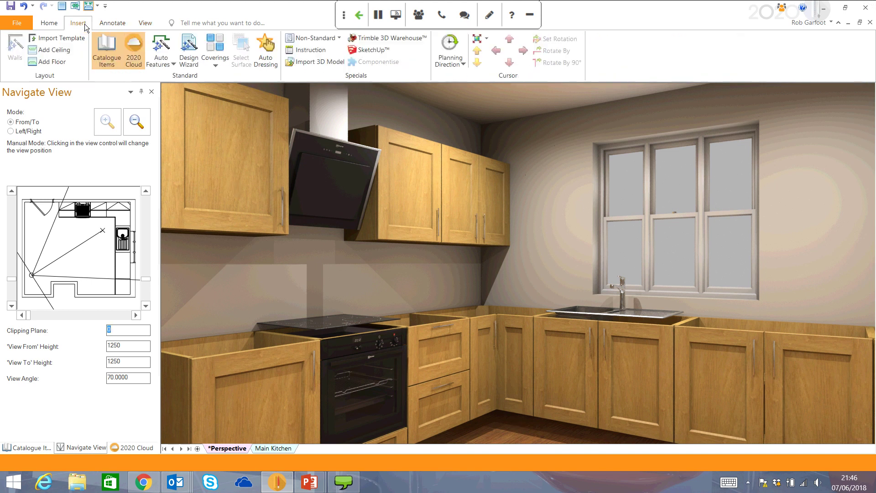
{"action": "left_click", "coordinate": [165, 46]}
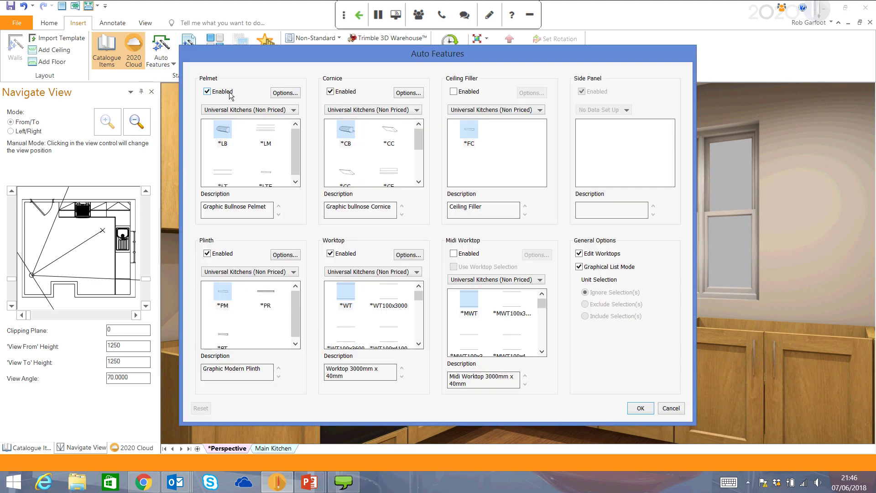
{"action": "left_click", "coordinate": [348, 93]}
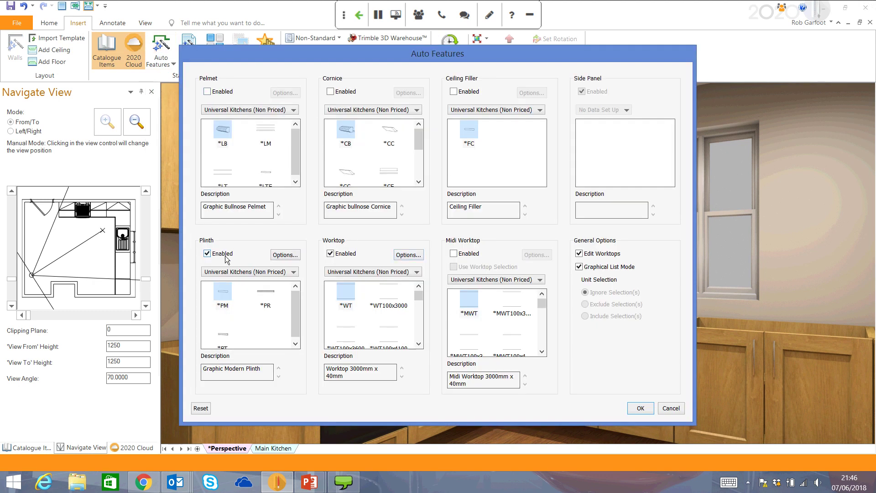
{"action": "left_click", "coordinate": [580, 253]}
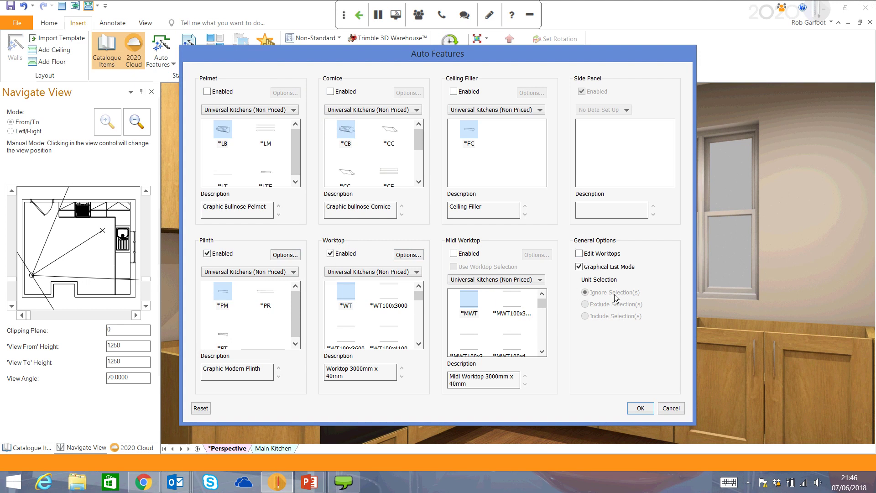
{"action": "left_click", "coordinate": [642, 409]}
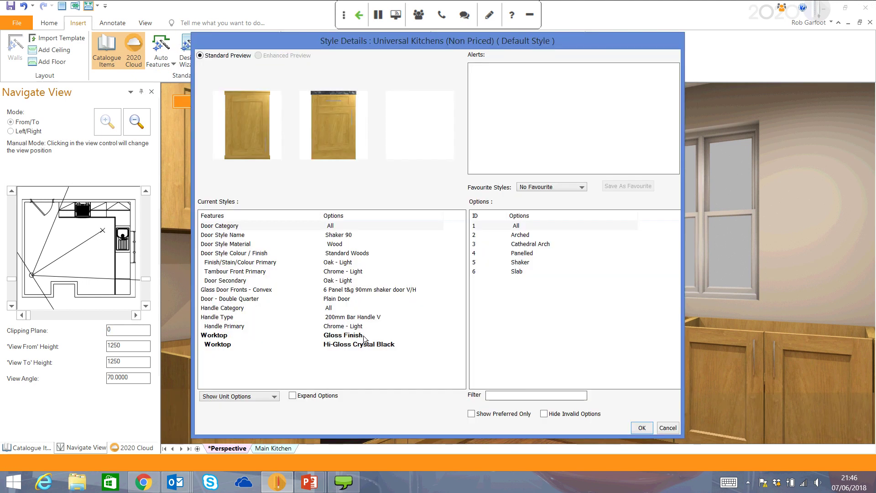
Set the worktop colour to Hi-Gloss Black Pearl in Style Details
{"action": "left_click", "coordinate": [364, 335]}
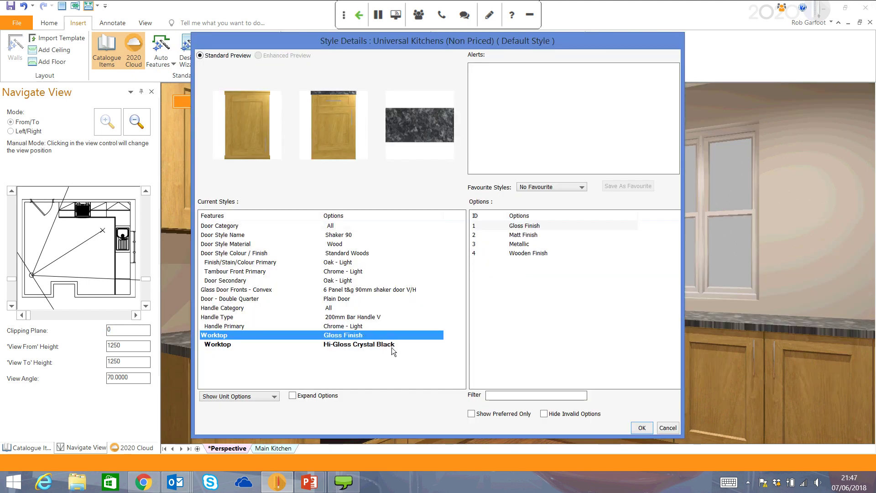
{"action": "left_click", "coordinate": [405, 346]}
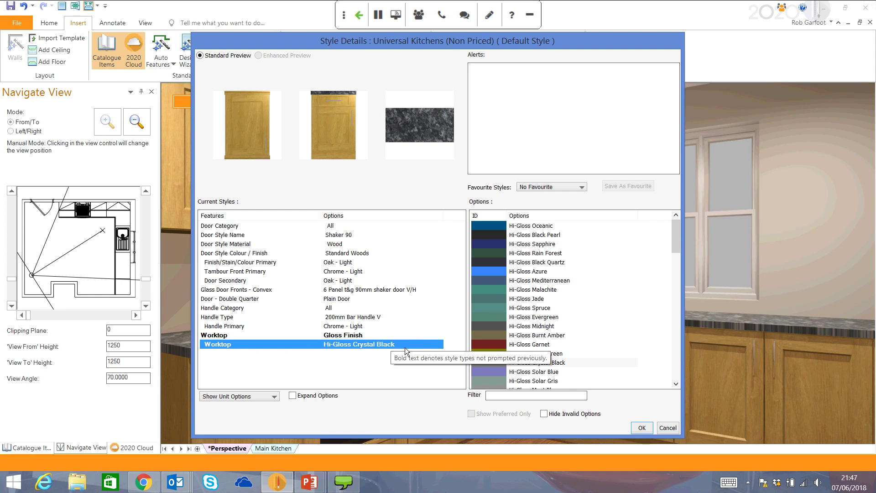
{"action": "left_click", "coordinate": [559, 236]}
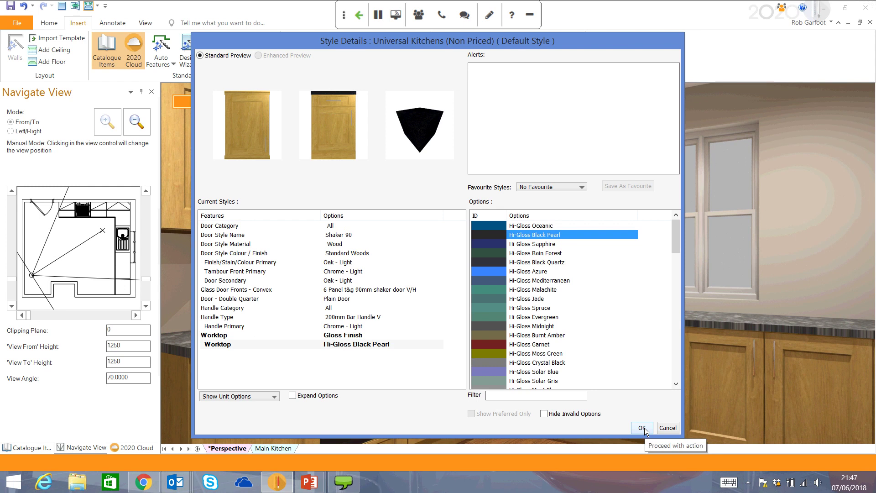
{"action": "mouse_move", "coordinate": [677, 234]}
{"action": "left_mouse_down"}
{"action": "mouse_move", "coordinate": [681, 335]}
{"action": "mouse_move", "coordinate": [669, 231]}
{"action": "left_mouse_up"}
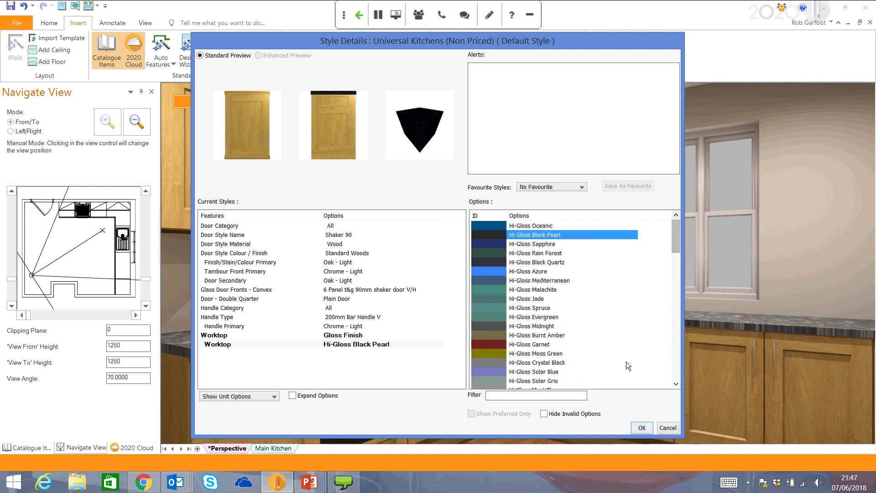
{"action": "left_click", "coordinate": [645, 429]}
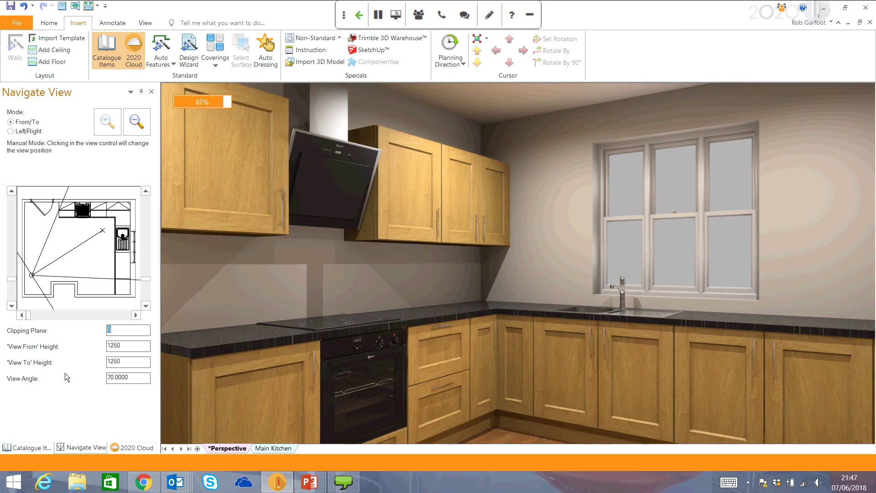
Set the House scene as the render background outside the kitchen window
{"action": "left_click", "coordinate": [145, 23]}
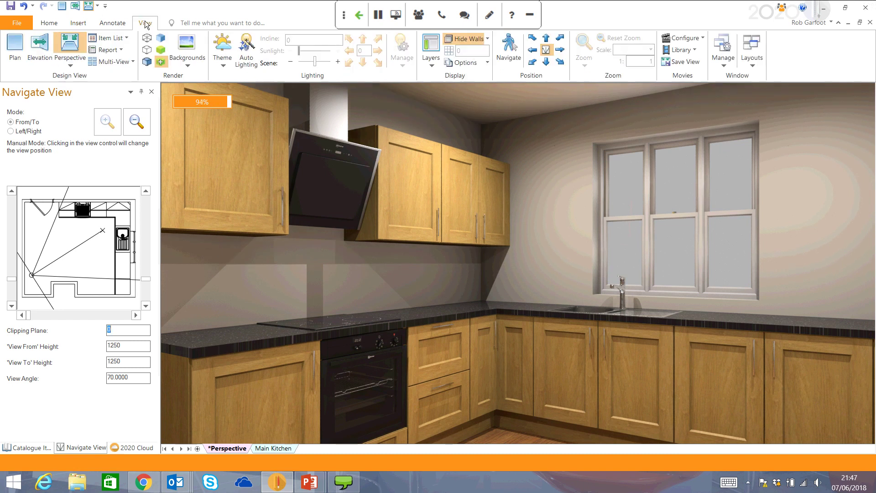
{"action": "left_click", "coordinate": [186, 46]}
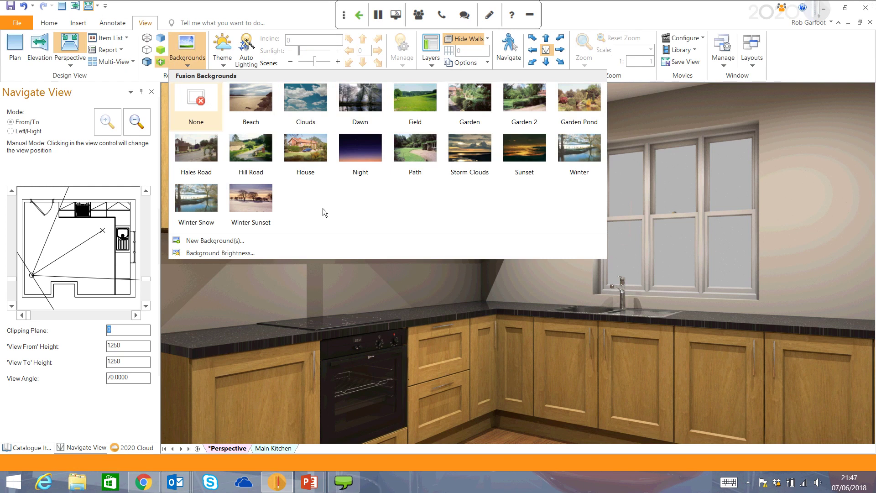
{"action": "left_click", "coordinate": [305, 147]}
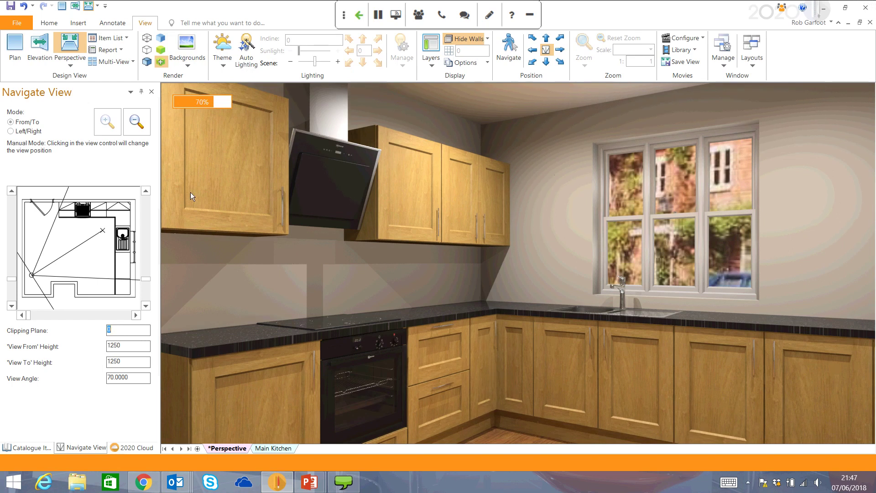
{"action": "left_click", "coordinate": [221, 47]}
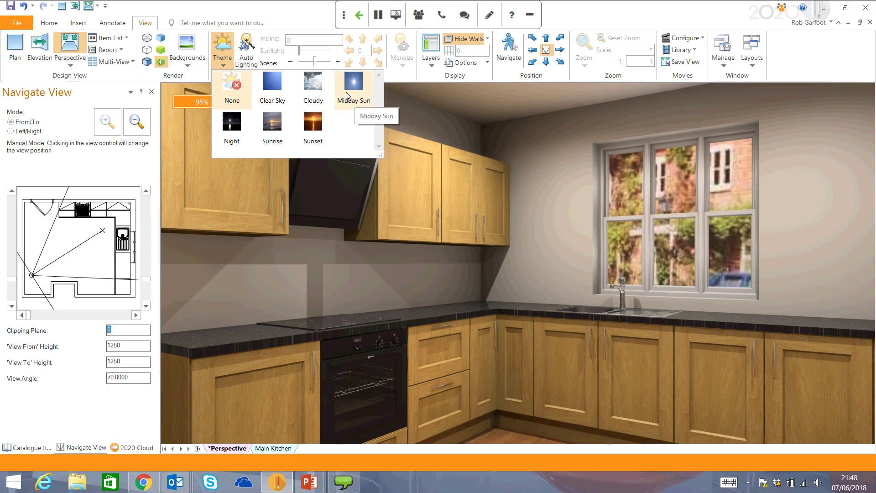
Apply a daylight sky theme with sunlight incline 45 and let the render finish
{"action": "left_click", "coordinate": [272, 87]}
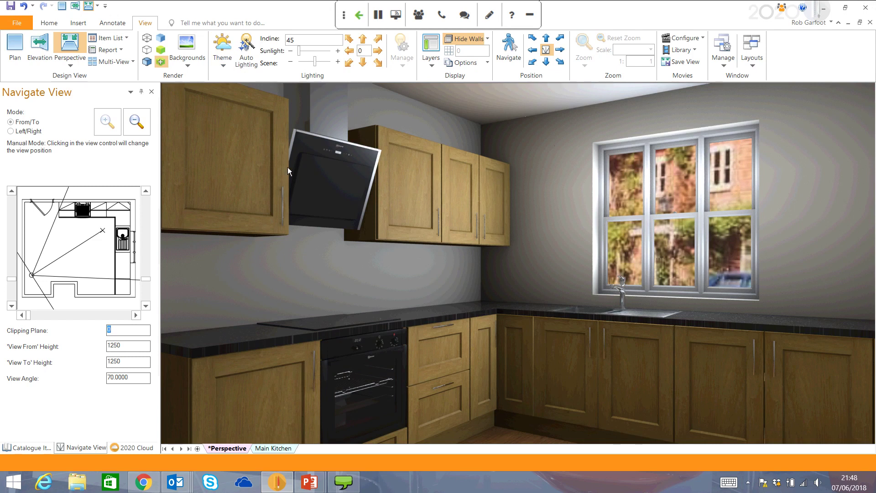
Generate the Quote Priced Inc Vat report, scroll to its UNITS table, then return to PowerPoint
{"action": "left_click", "coordinate": [122, 50]}
{"action": "left_click", "coordinate": [155, 79]}
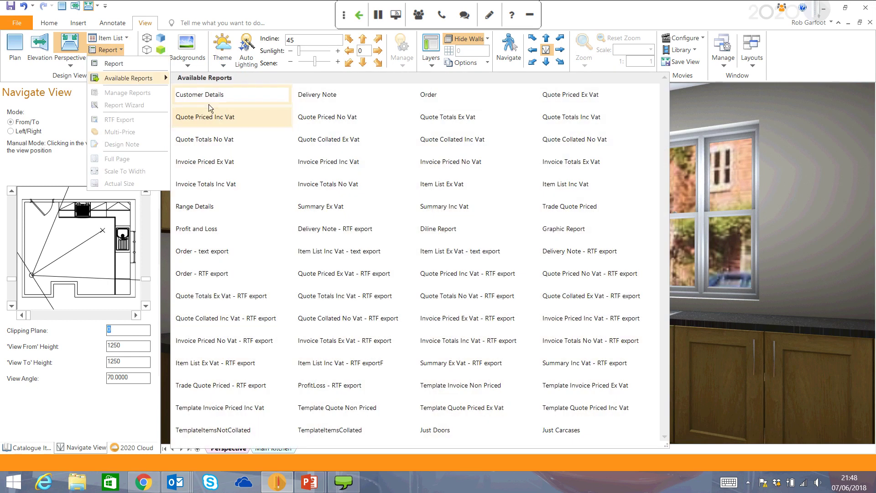
{"action": "left_click", "coordinate": [214, 118]}
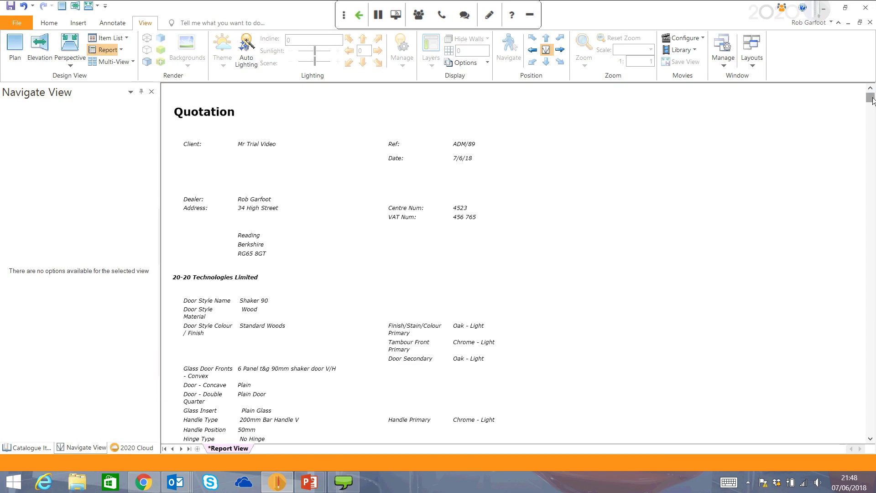
{"action": "left_click_drag", "start_coordinate": [873, 101], "coordinate": [872, 120]}
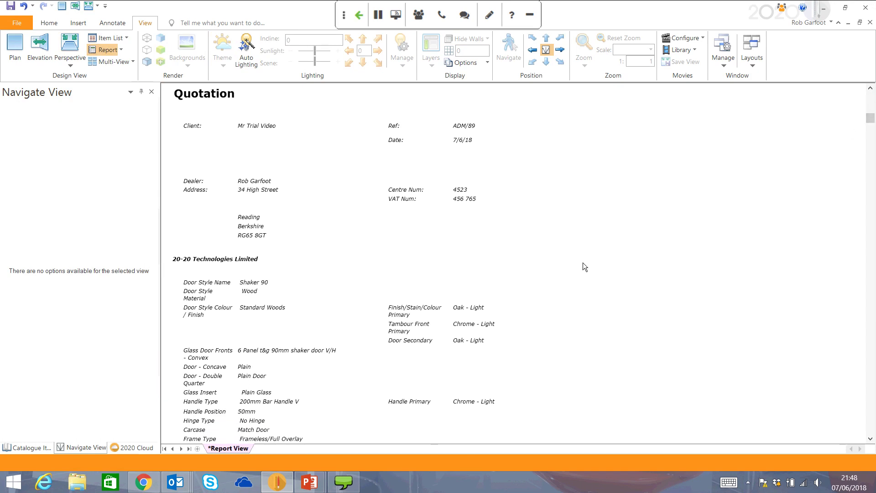
{"action": "scroll", "coordinate": [614, 280], "scroll_direction": "down", "scroll_amount": 10}
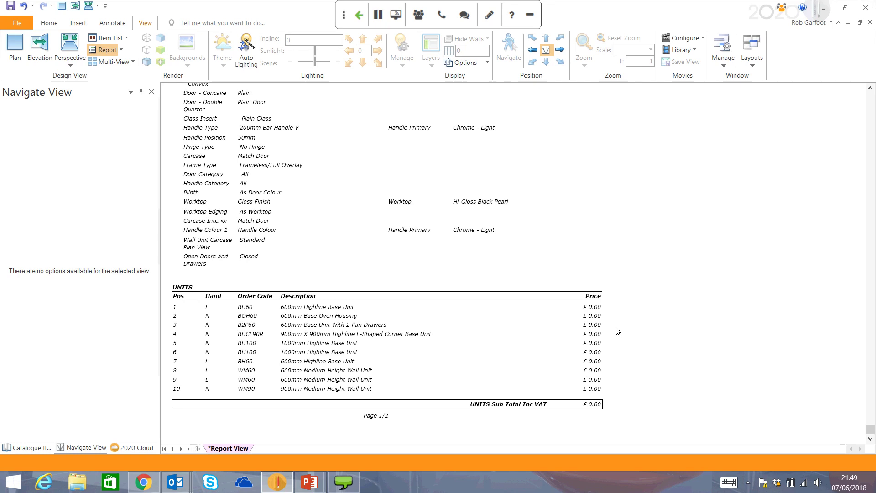
{"action": "mouse_move", "coordinate": [309, 482]}
{"action": "left_click", "coordinate": [369, 423]}
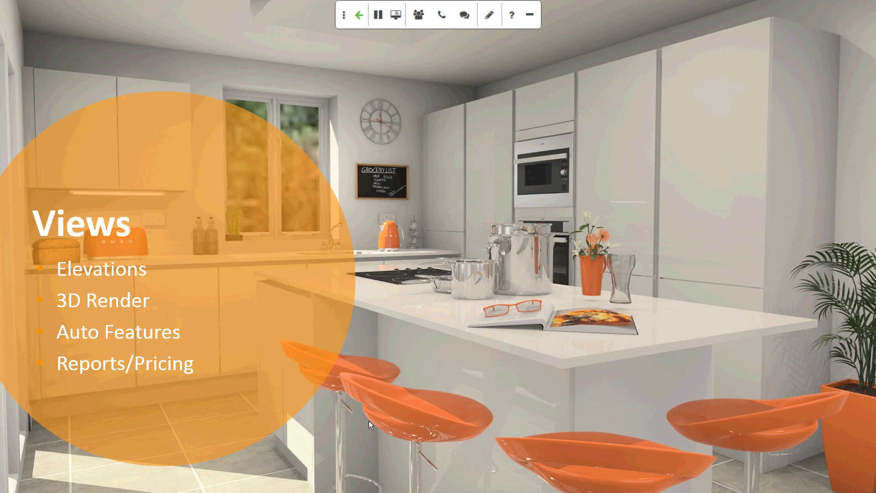
Advance the slideshow past the social media slide to the 2020spaces.com closing slide
{"action": "key", "text": "Right"}
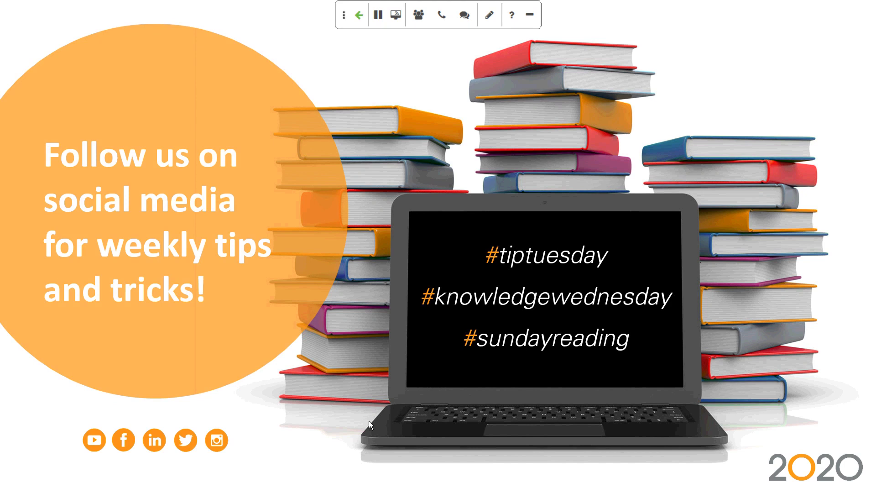
{"action": "key", "text": "Right"}
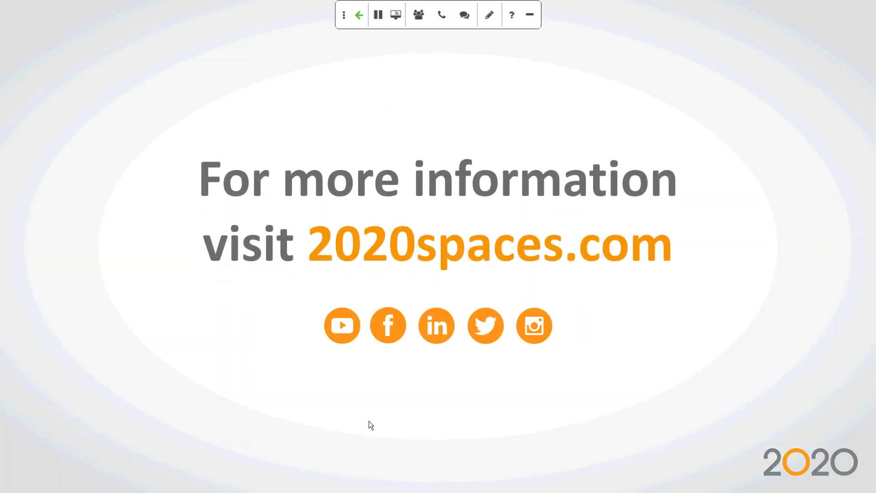